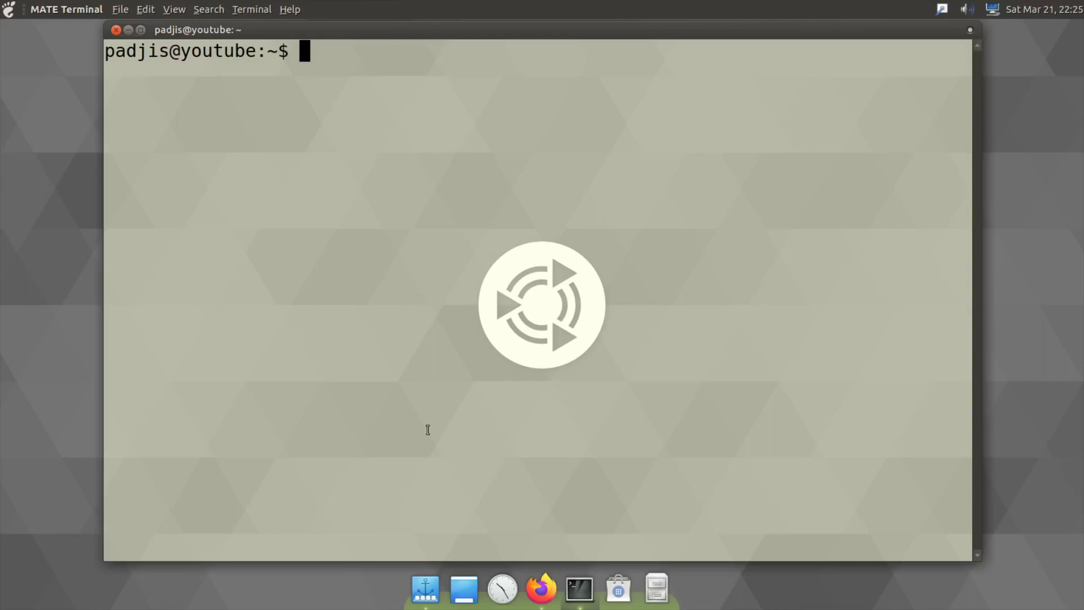
Switch to Firefox, review the Déjà Dup pages on GNOME Wiki, Flathub and Snapcraft plus the duplicity site, and return to the terminal
{"action": "left_click", "coordinate": [538, 597]}
{"action": "key", "text": "ctrl+Tab"}
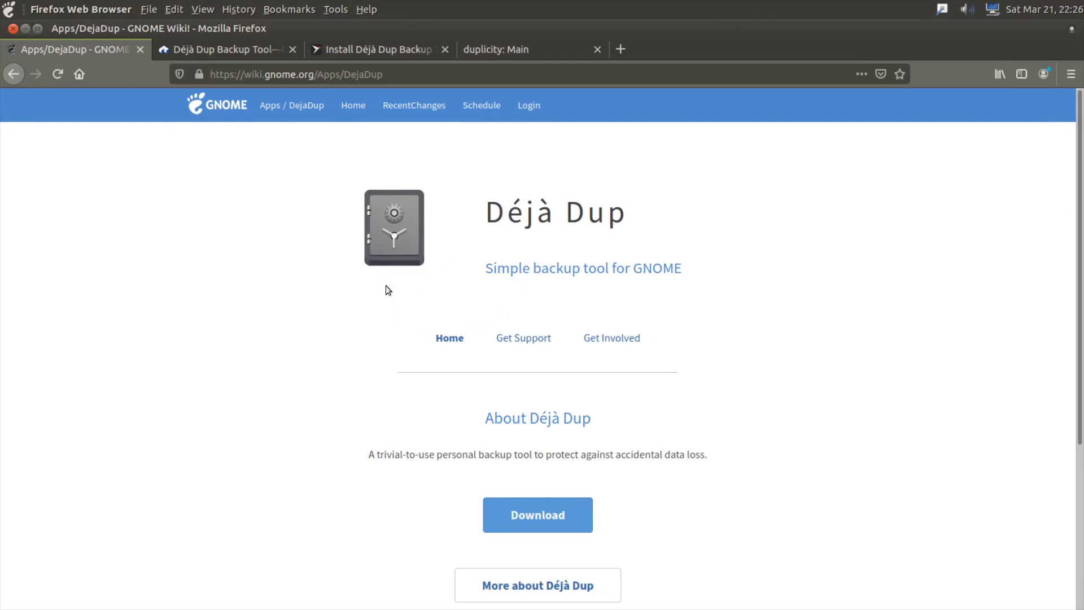
{"action": "left_click", "coordinate": [256, 56]}
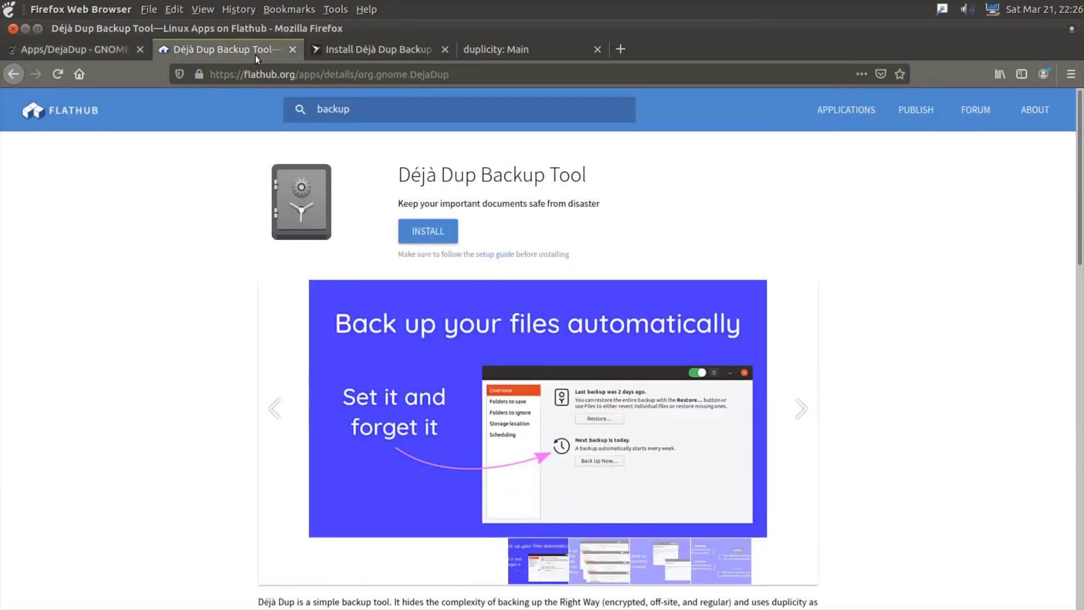
{"action": "left_click", "coordinate": [372, 50]}
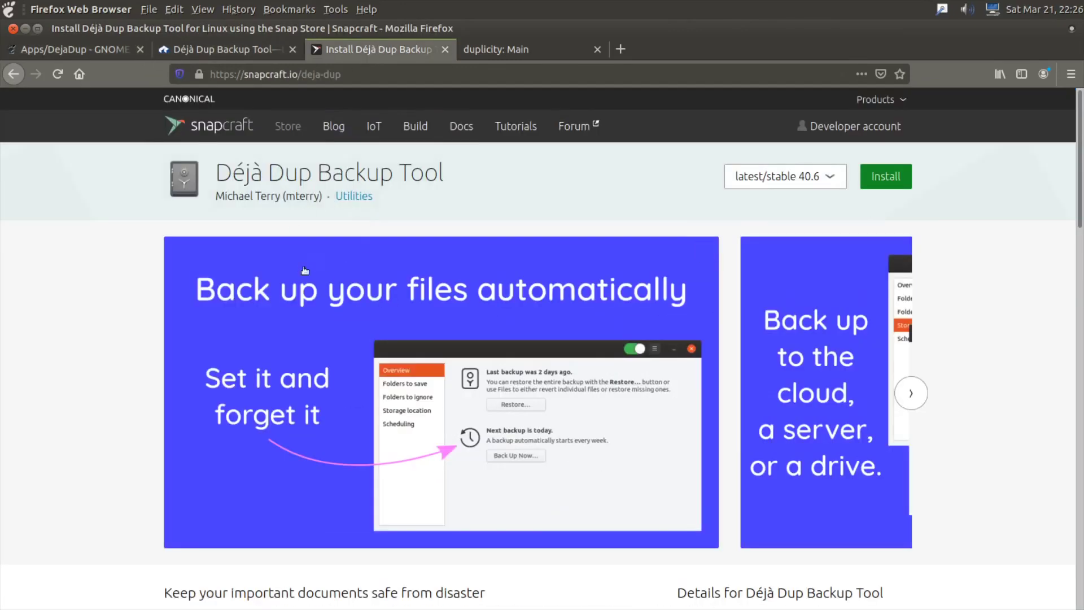
{"action": "left_click", "coordinate": [254, 49]}
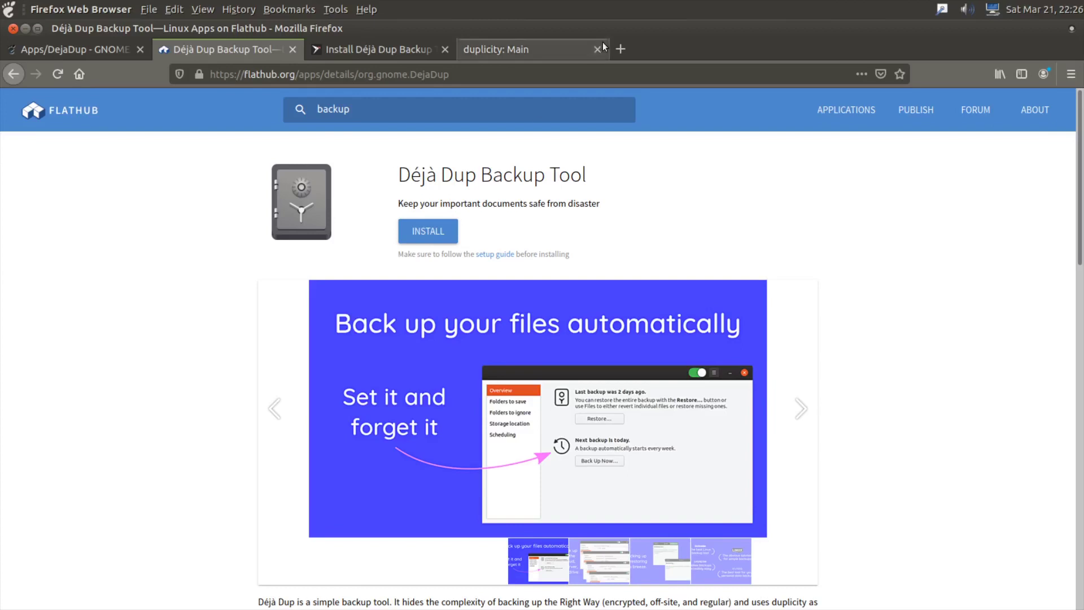
{"action": "left_click", "coordinate": [581, 50]}
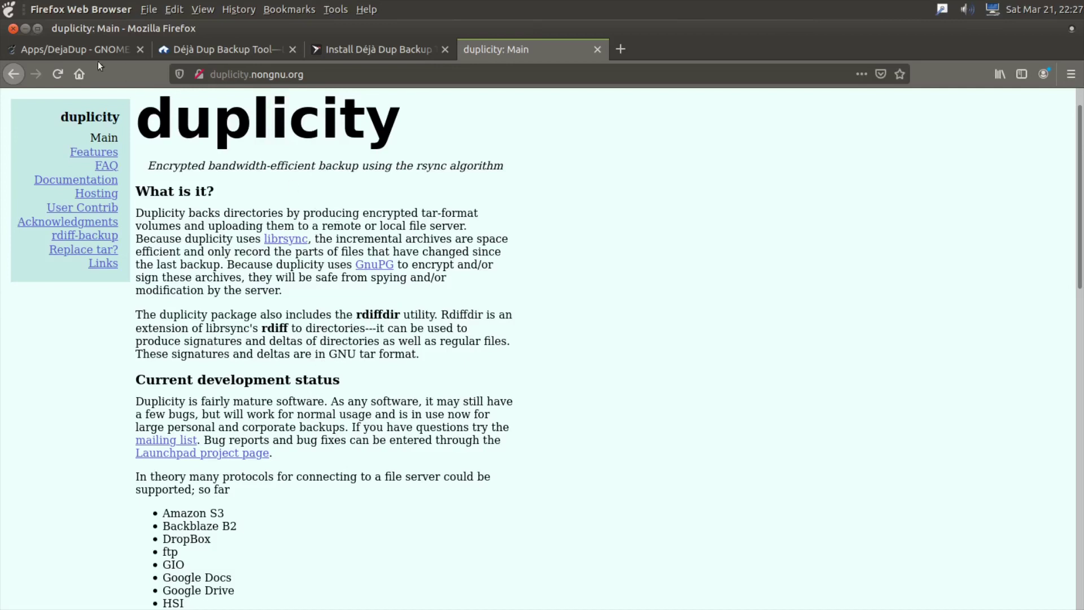
{"action": "left_click", "coordinate": [26, 29]}
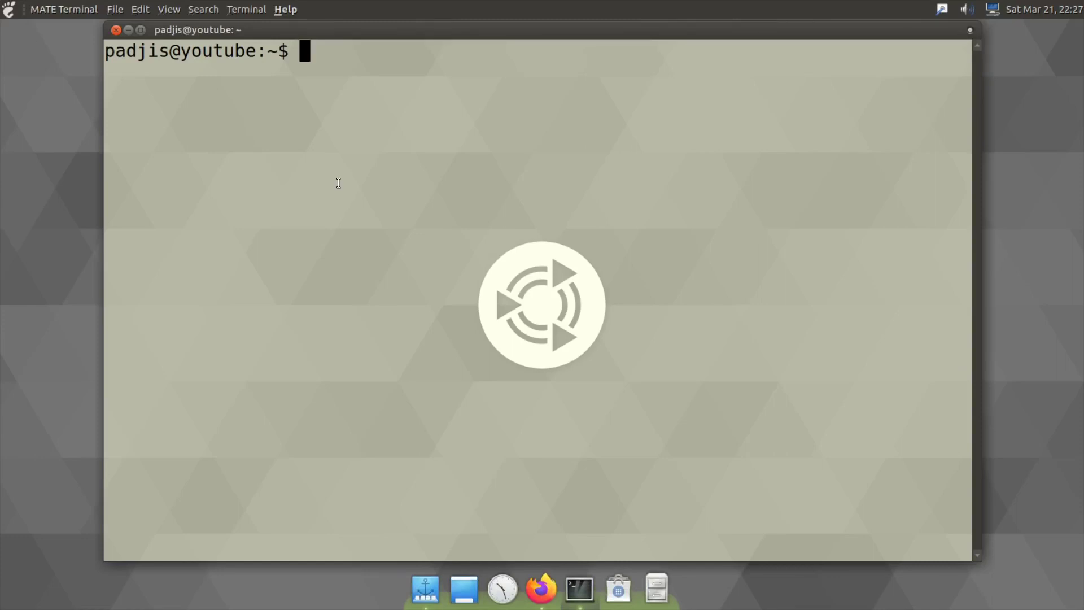
Install the deja-dup package with sudo apt install, entering the sudo password and accepting the installation
{"action": "type", "text": "sudo apt insta"}
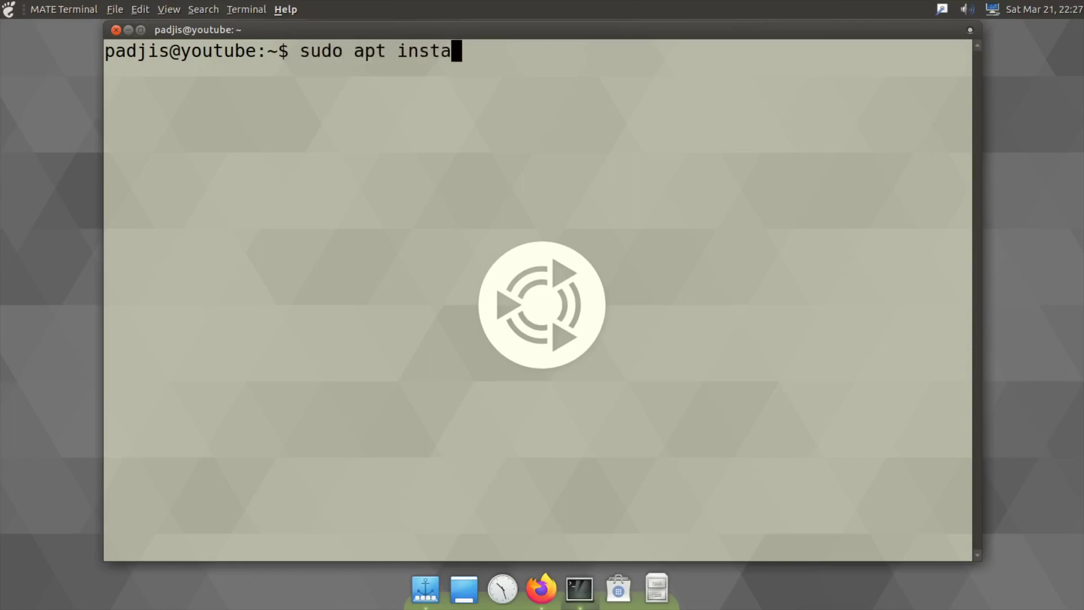
{"action": "type", "text": "ll deja-dup"}
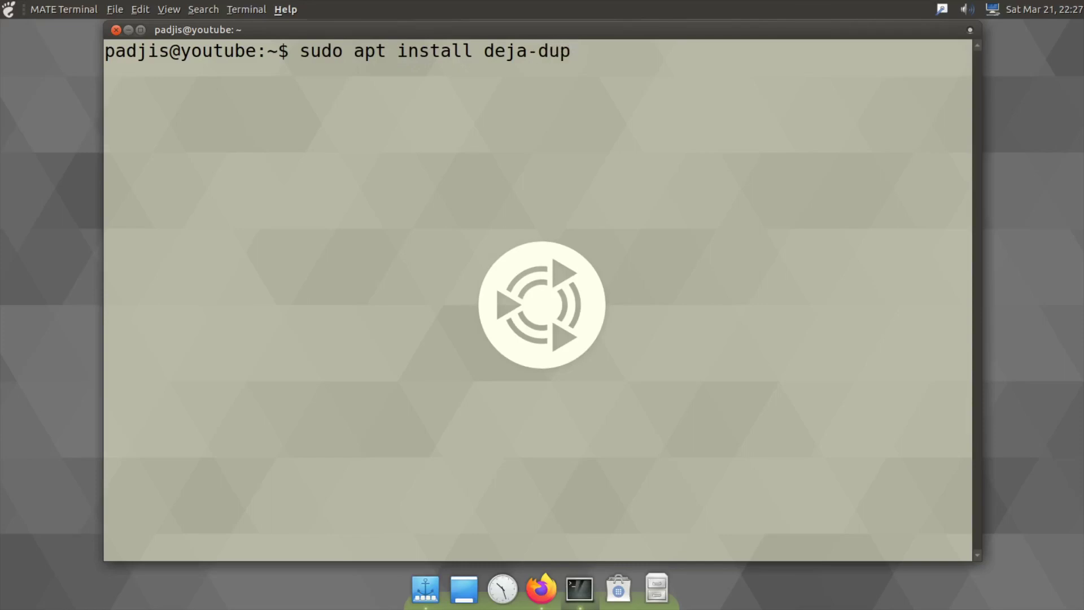
{"action": "key", "text": "Return"}
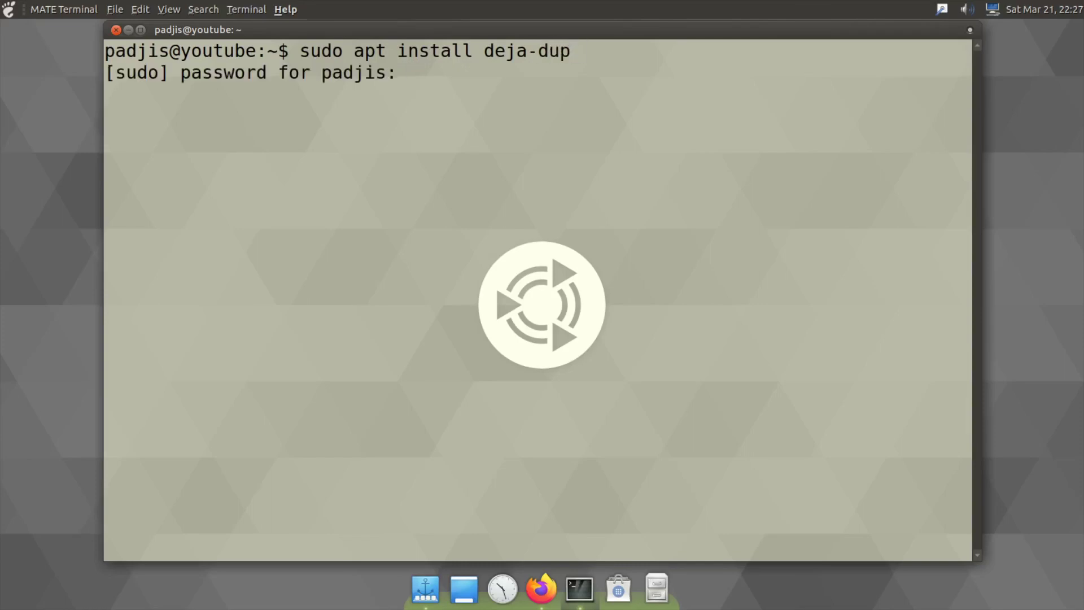
{"action": "key", "text": "Return"}
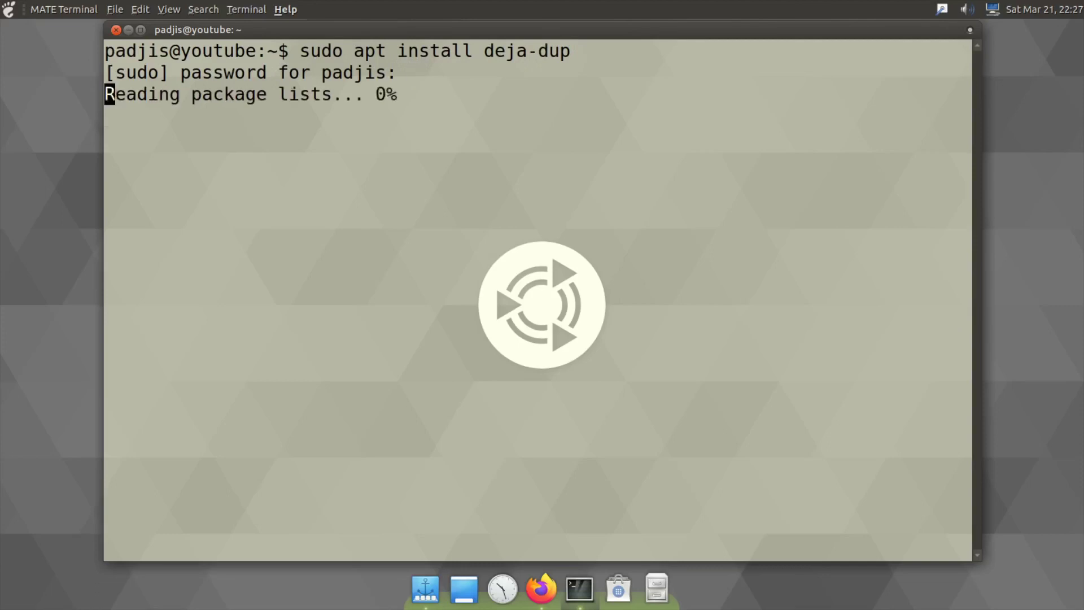
{"action": "type", "text": "y"}
{"action": "key", "text": "Return"}
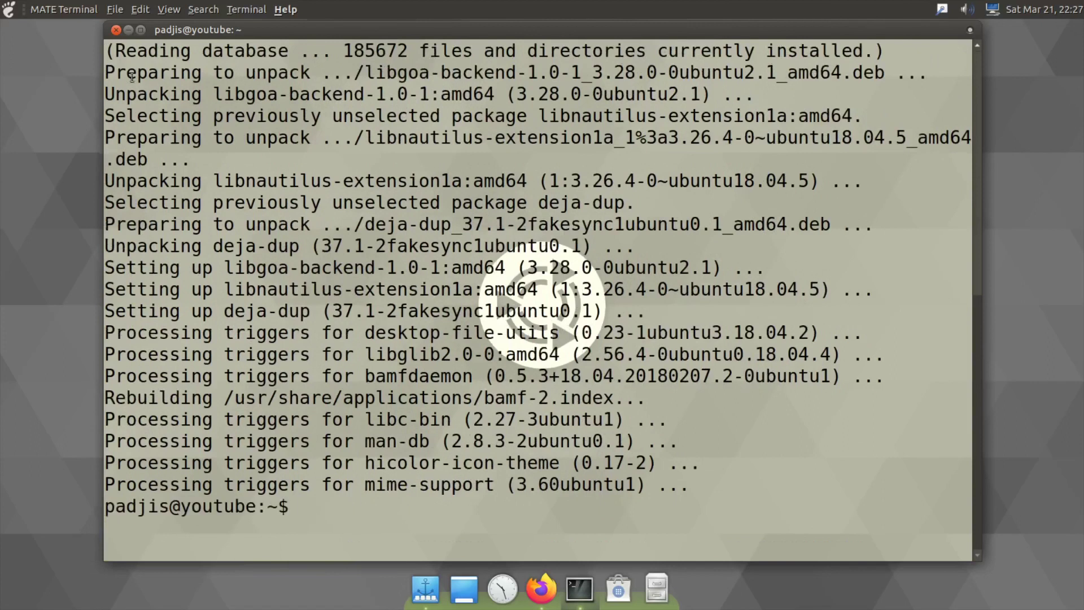
Find and launch the Backups application, and move its window toward the middle of the desktop
{"action": "left_click", "coordinate": [18, 13]}
{"action": "type", "text": "back"}
{"action": "key", "text": "Return"}
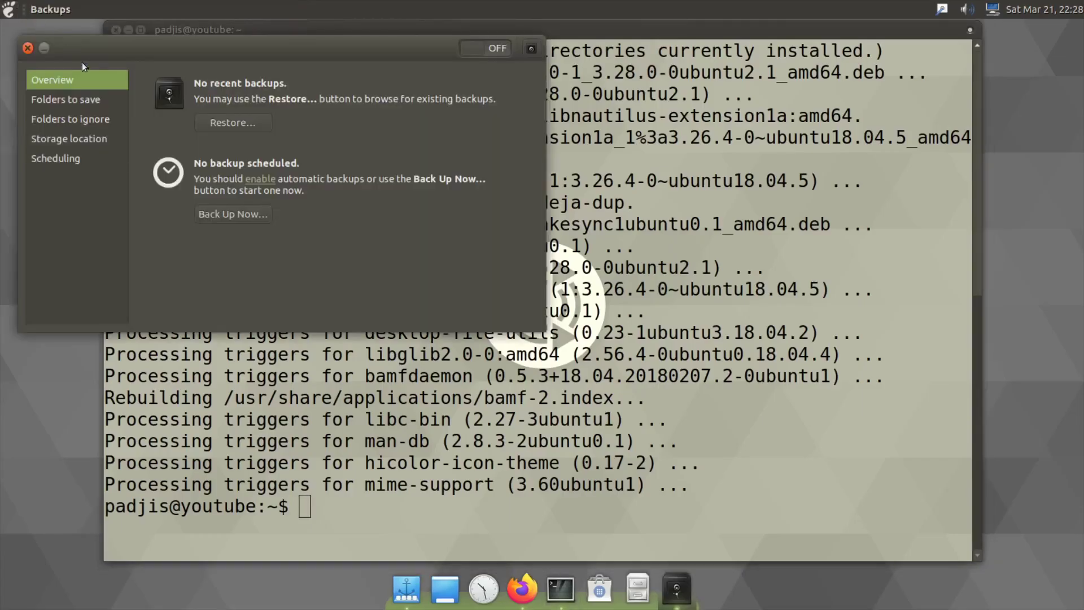
{"action": "left_click_drag", "start_coordinate": [110, 55], "coordinate": [324, 127]}
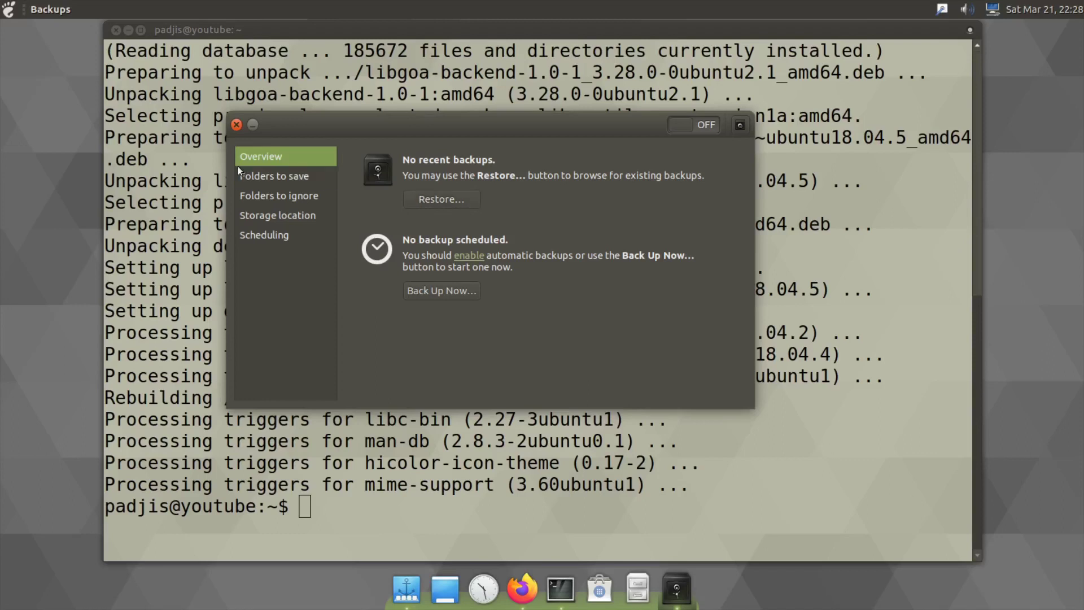
Examine the Folders to save list and its folder chooser, closing the chooser without adding a folder
{"action": "left_click", "coordinate": [268, 177]}
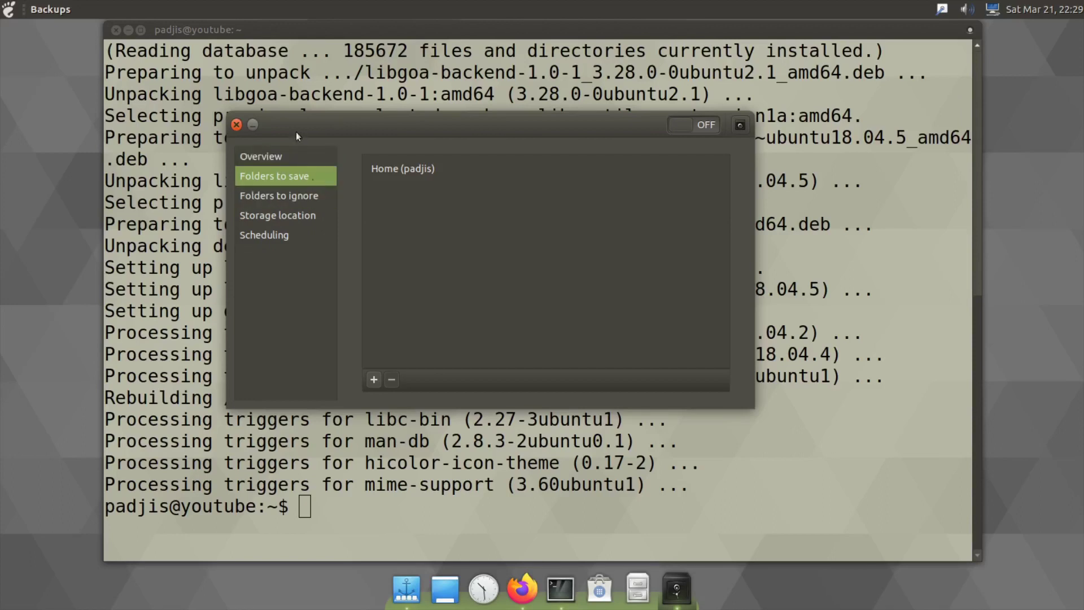
{"action": "left_click_drag", "start_coordinate": [304, 119], "coordinate": [297, 122]}
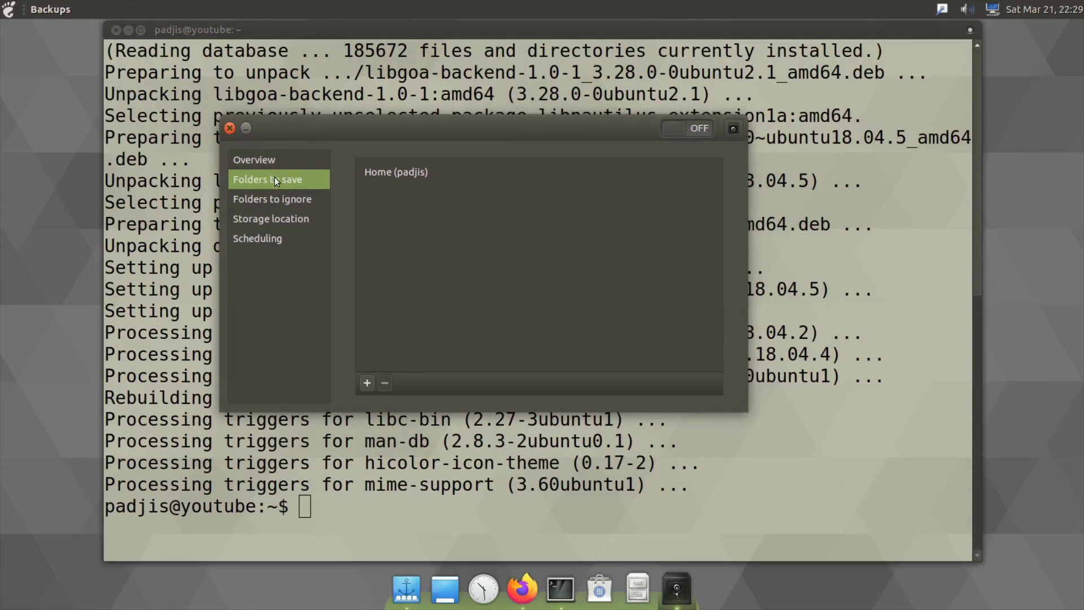
{"action": "left_click", "coordinate": [387, 178]}
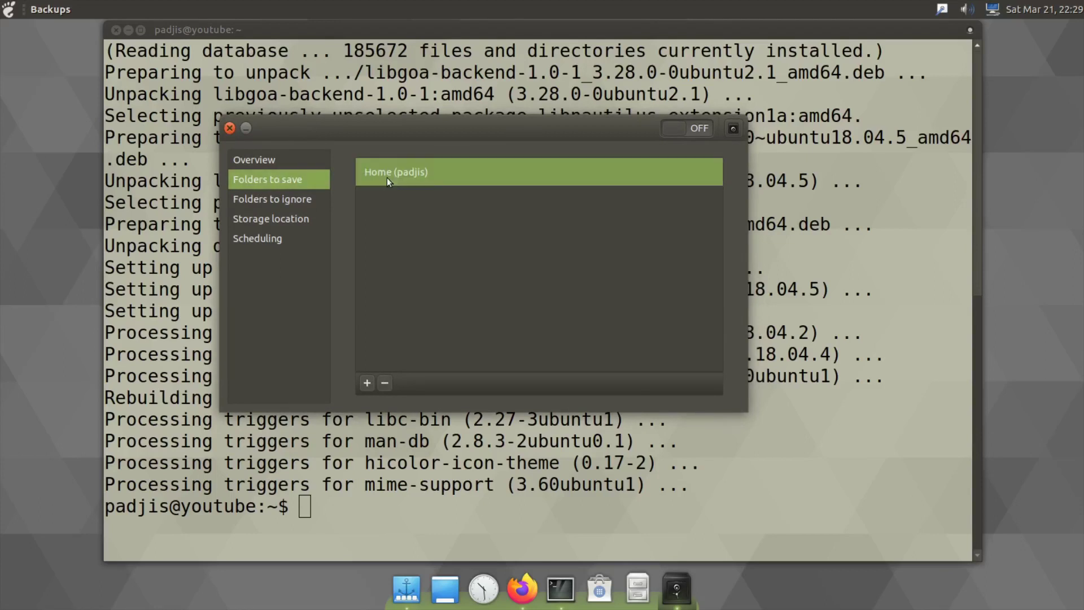
{"action": "left_click", "coordinate": [367, 383]}
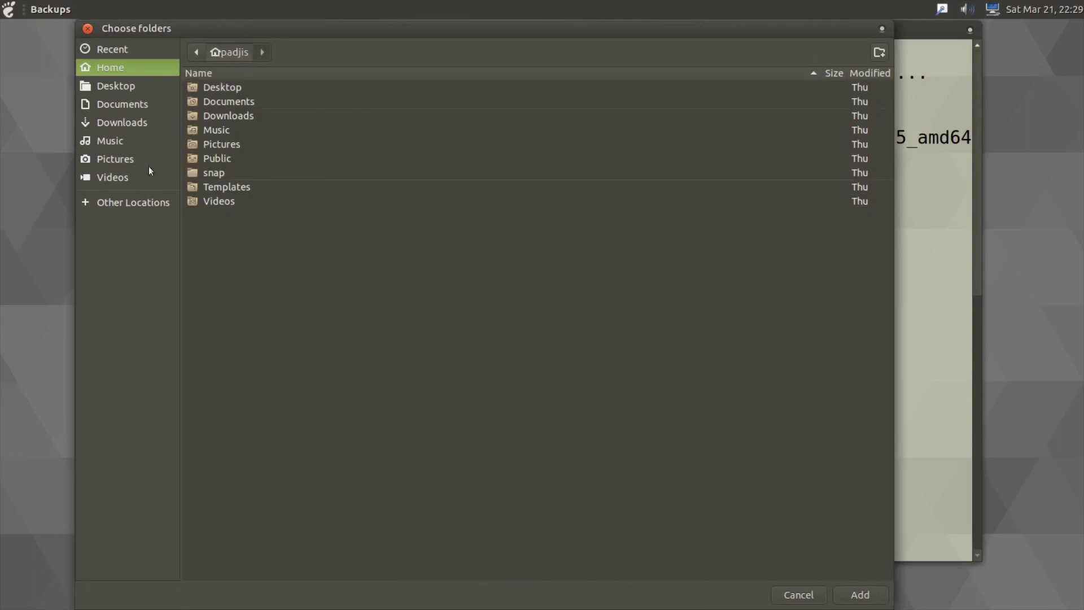
{"action": "left_click", "coordinate": [89, 29]}
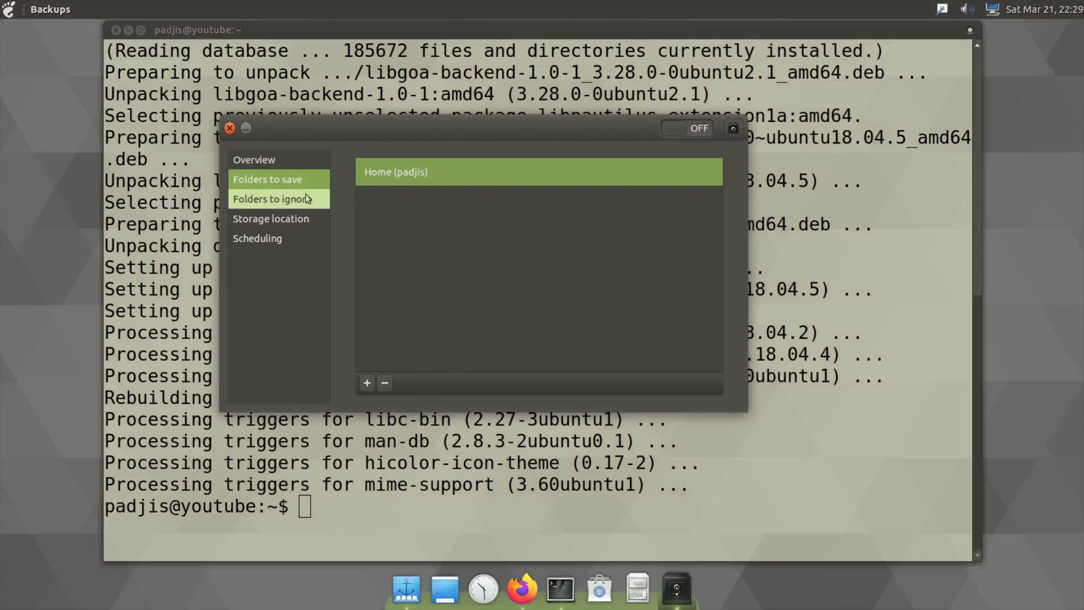
Examine the Trash and Downloads entries in Folders to ignore and its folder chooser, without adding a folder
{"action": "left_click", "coordinate": [272, 201]}
{"action": "left_click", "coordinate": [377, 171]}
{"action": "left_click", "coordinate": [381, 201]}
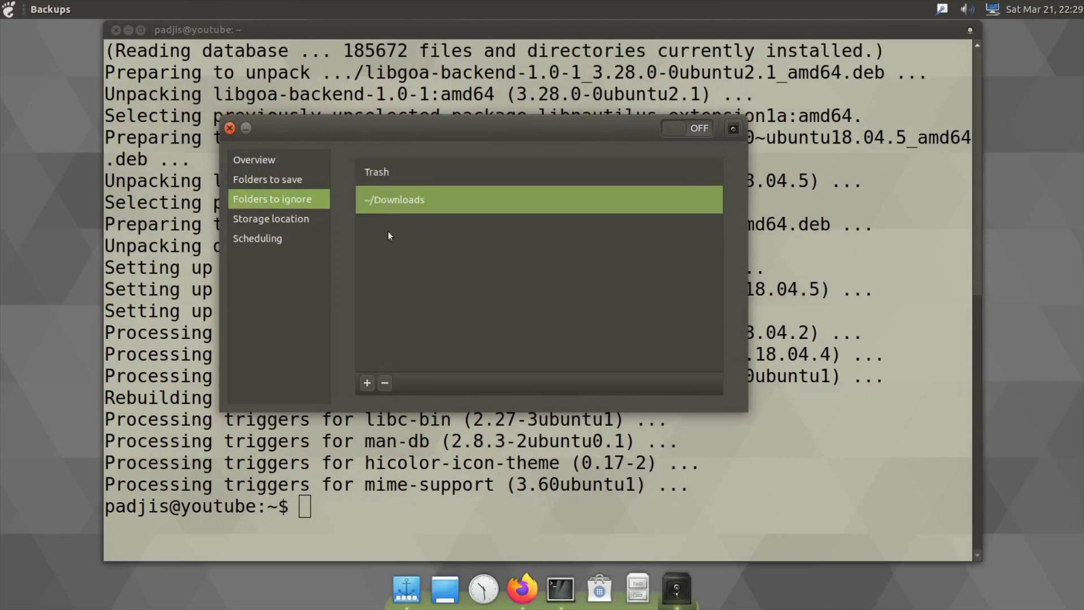
{"action": "left_click", "coordinate": [366, 377]}
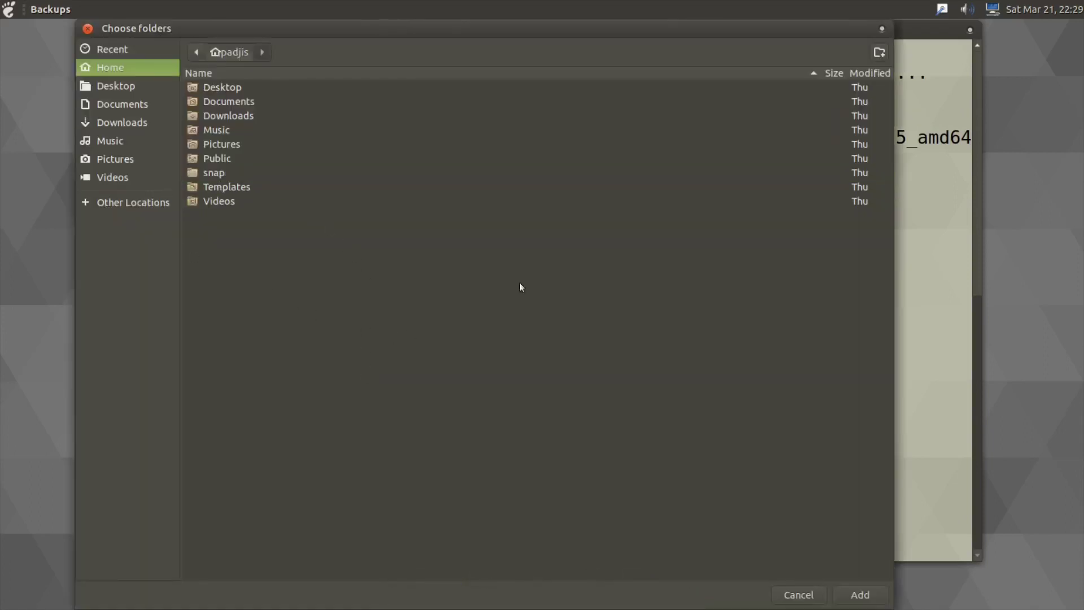
{"action": "left_click", "coordinate": [296, 120]}
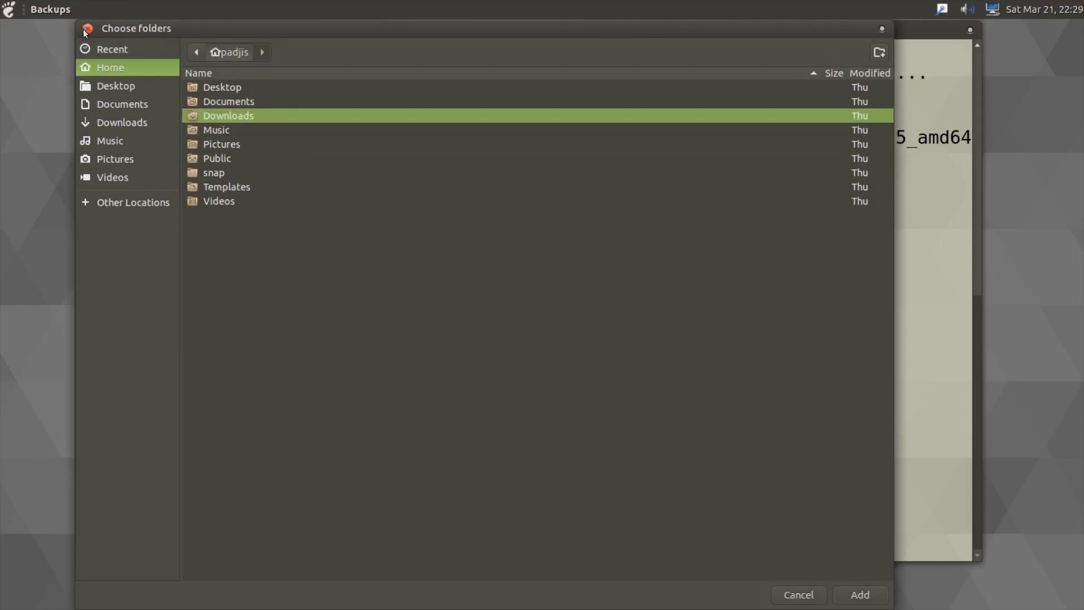
{"action": "key", "text": "Return"}
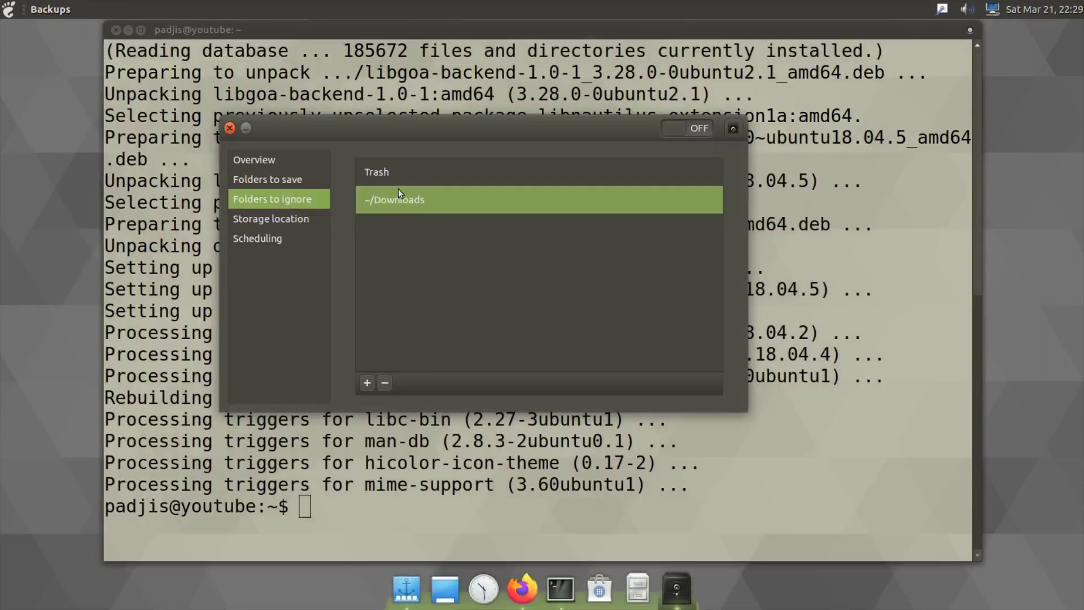
Look through the available storage location types and set the backup storage location to Local Folder
{"action": "left_click", "coordinate": [304, 221]}
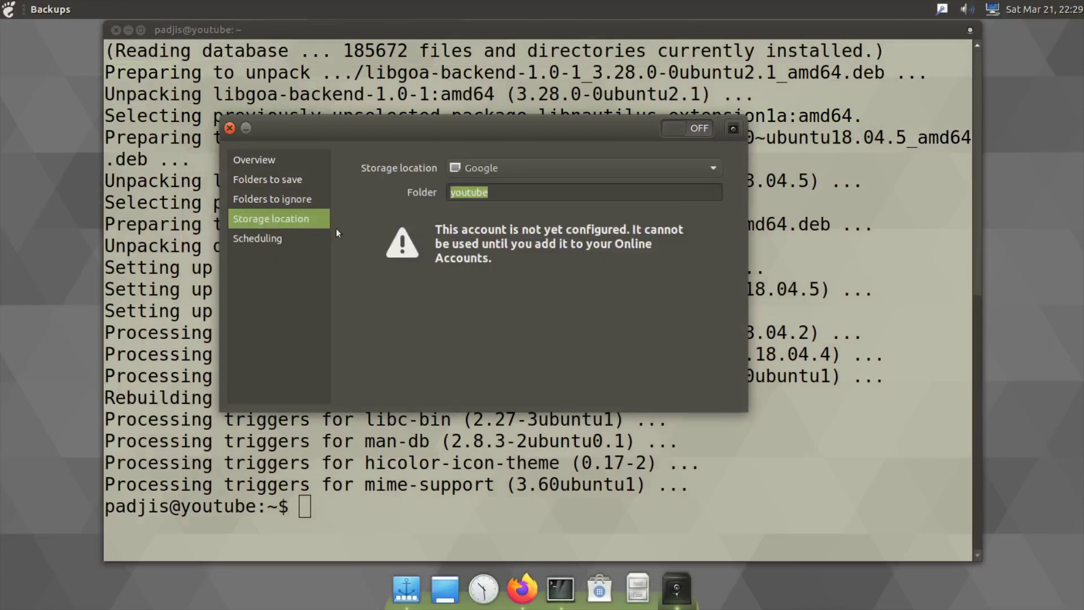
{"action": "left_click", "coordinate": [466, 171]}
{"action": "left_click", "coordinate": [401, 212]}
{"action": "left_click", "coordinate": [462, 165]}
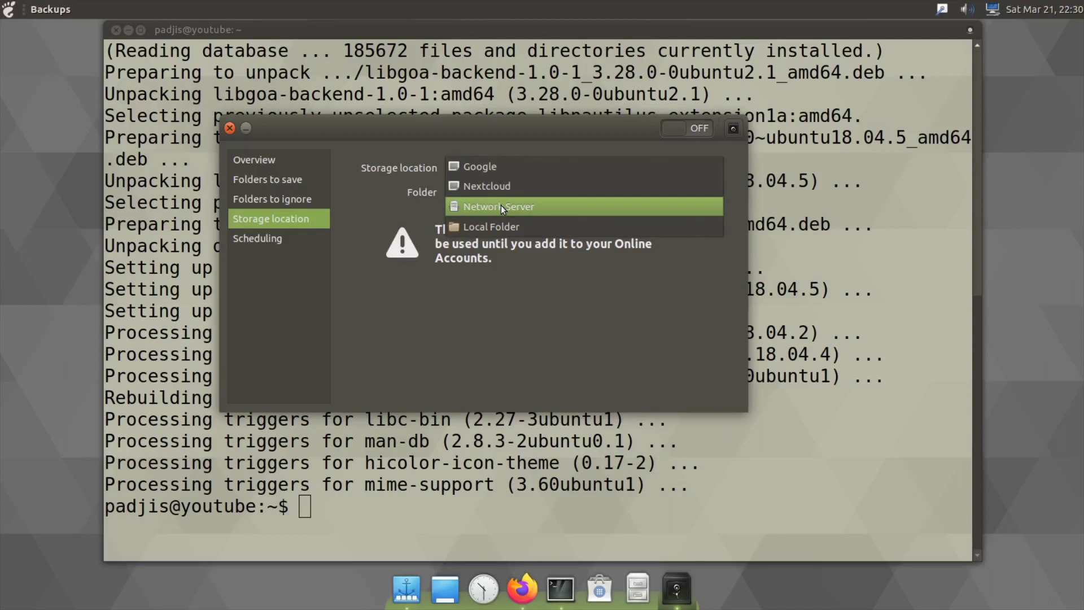
{"action": "left_click", "coordinate": [396, 205]}
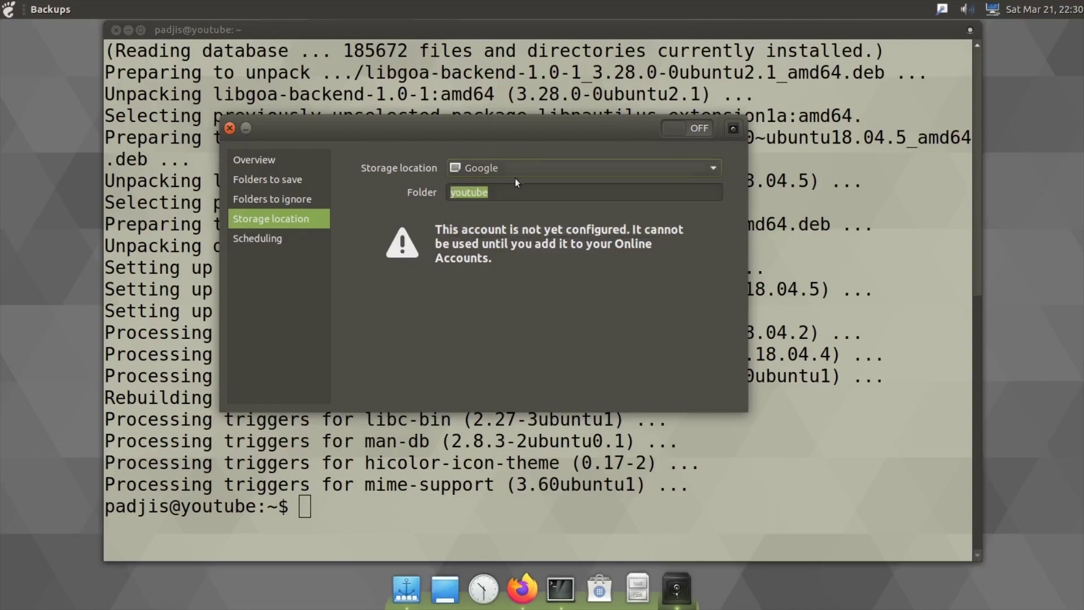
{"action": "left_click", "coordinate": [530, 170]}
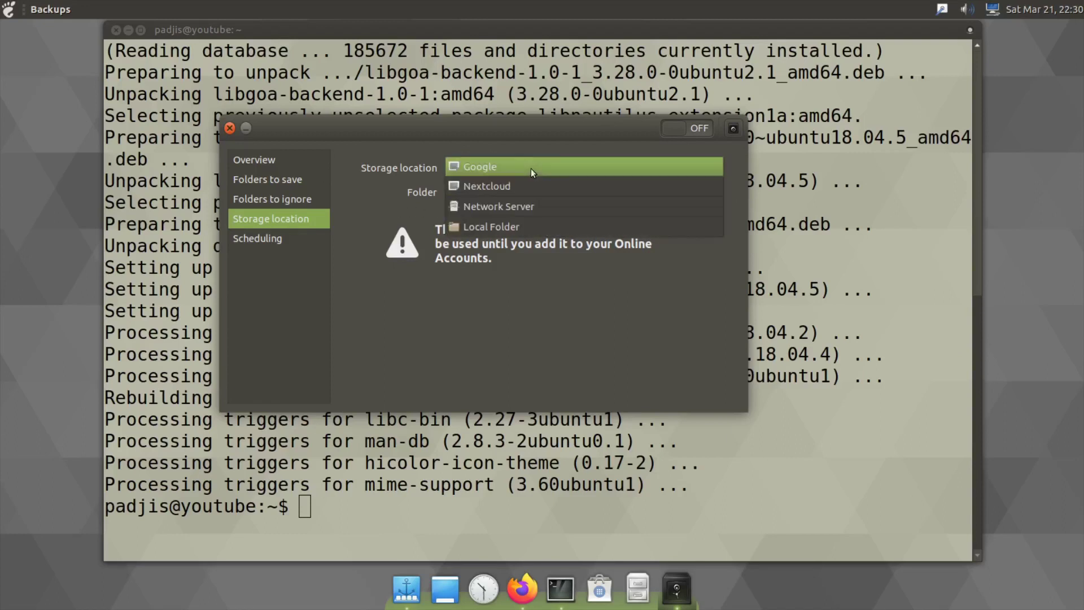
{"action": "left_click", "coordinate": [527, 228]}
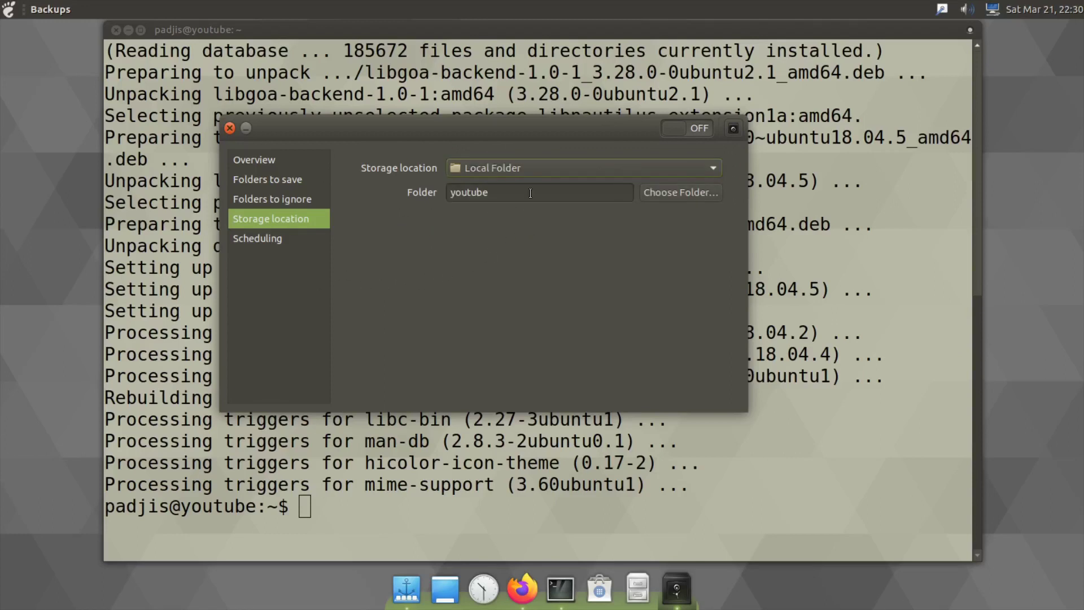
Create a folder named backup in the home directory and choose it as the local backup folder
{"action": "left_click", "coordinate": [672, 195]}
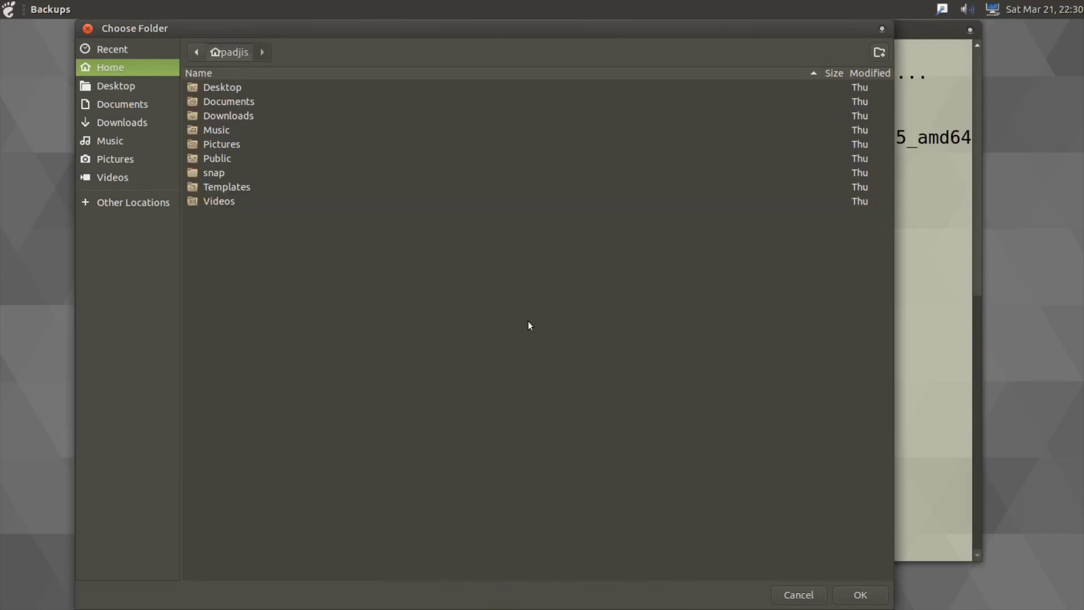
{"action": "left_click", "coordinate": [879, 52]}
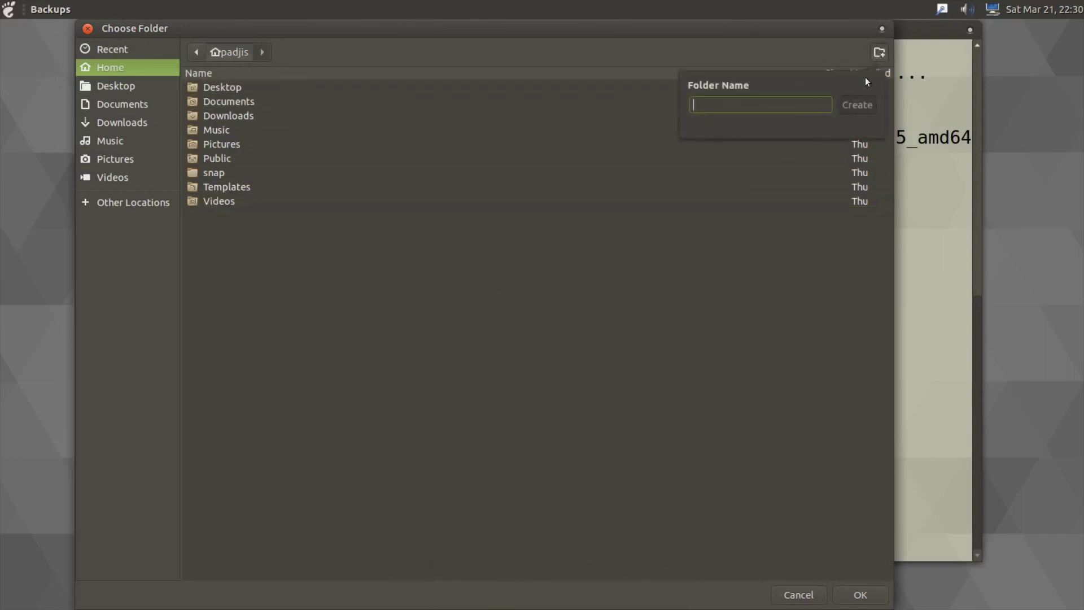
{"action": "type", "text": "backup"}
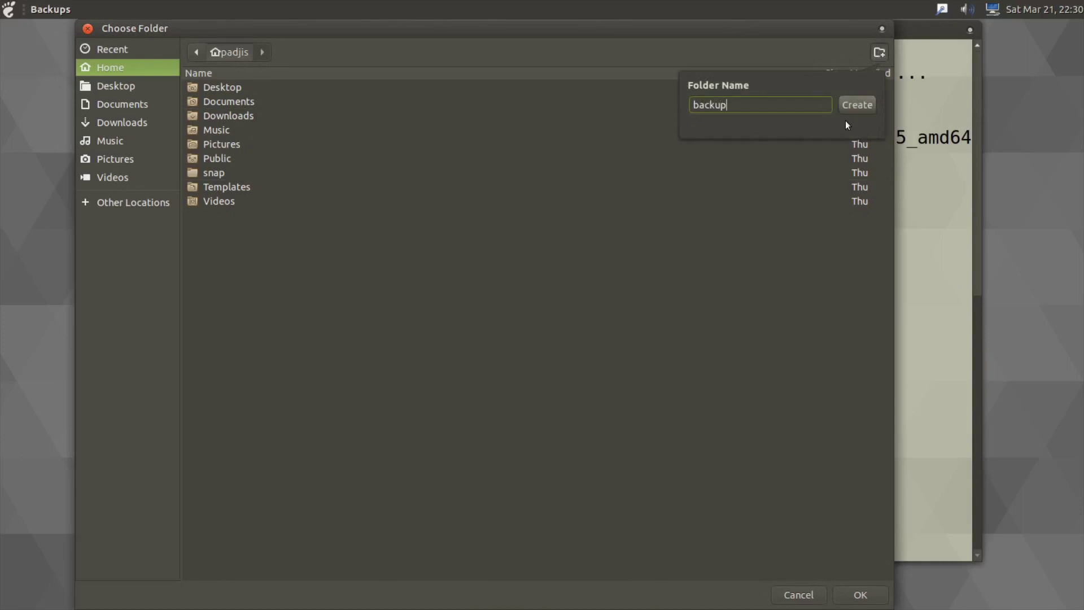
{"action": "left_click", "coordinate": [858, 106]}
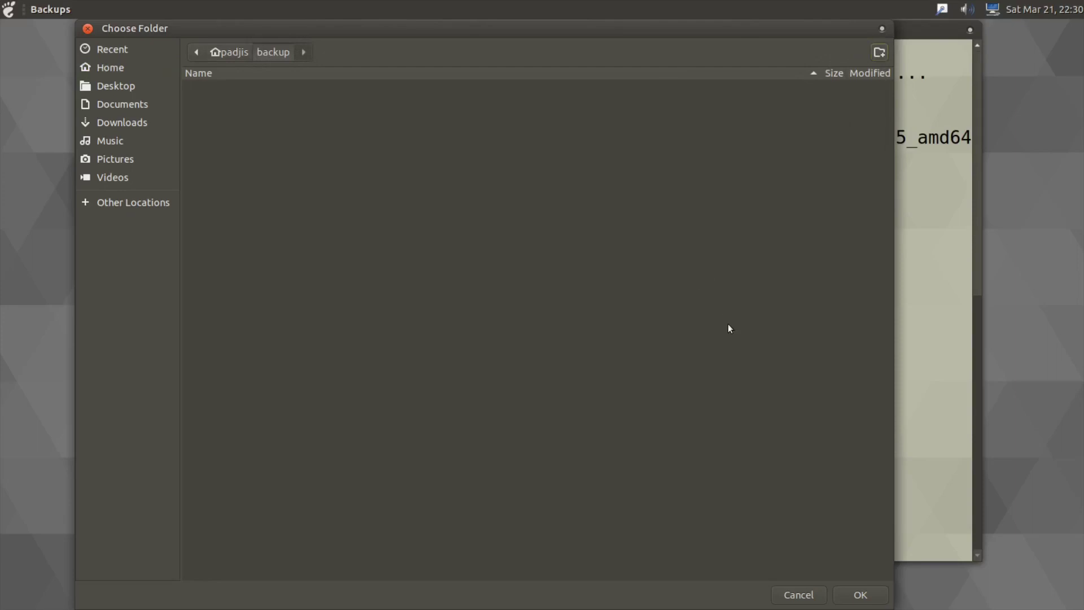
{"action": "left_click", "coordinate": [853, 588]}
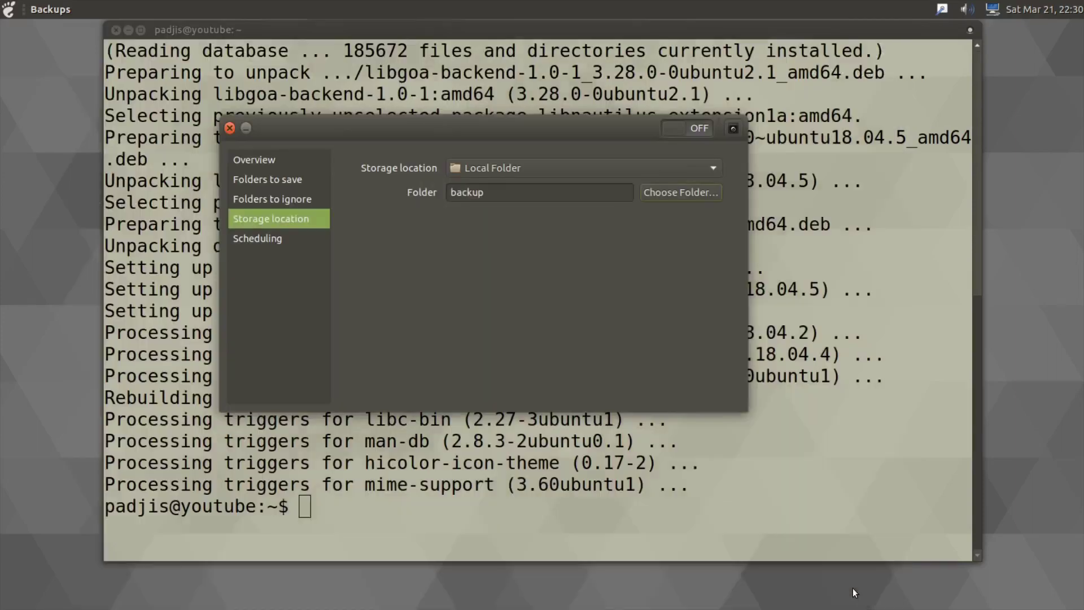
Add the backup folder from the home directory to the folders to ignore and check the storage location against it
{"action": "left_click", "coordinate": [276, 200]}
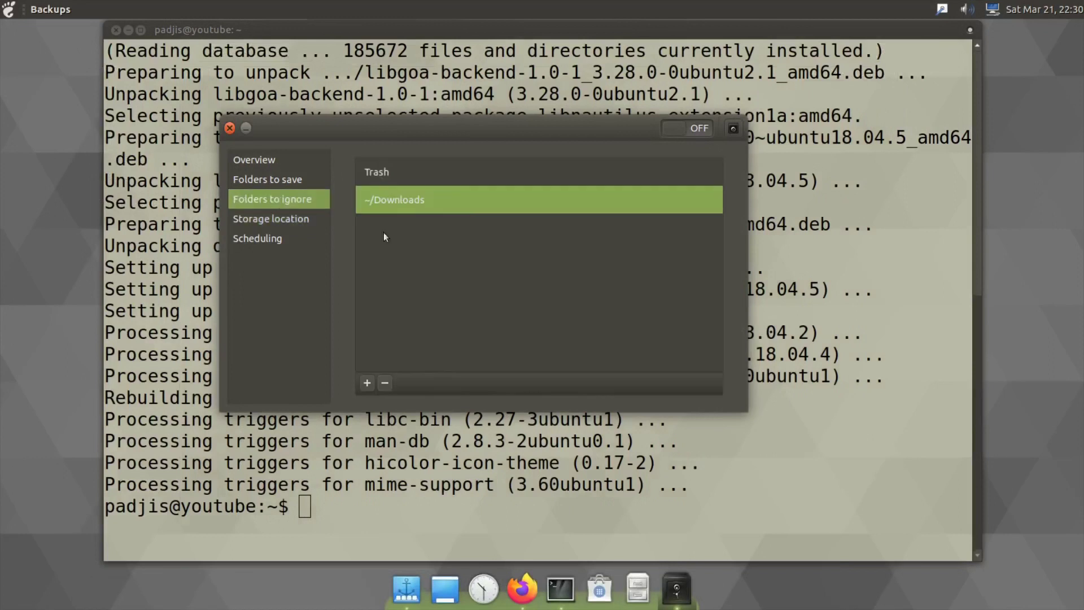
{"action": "left_click", "coordinate": [367, 383]}
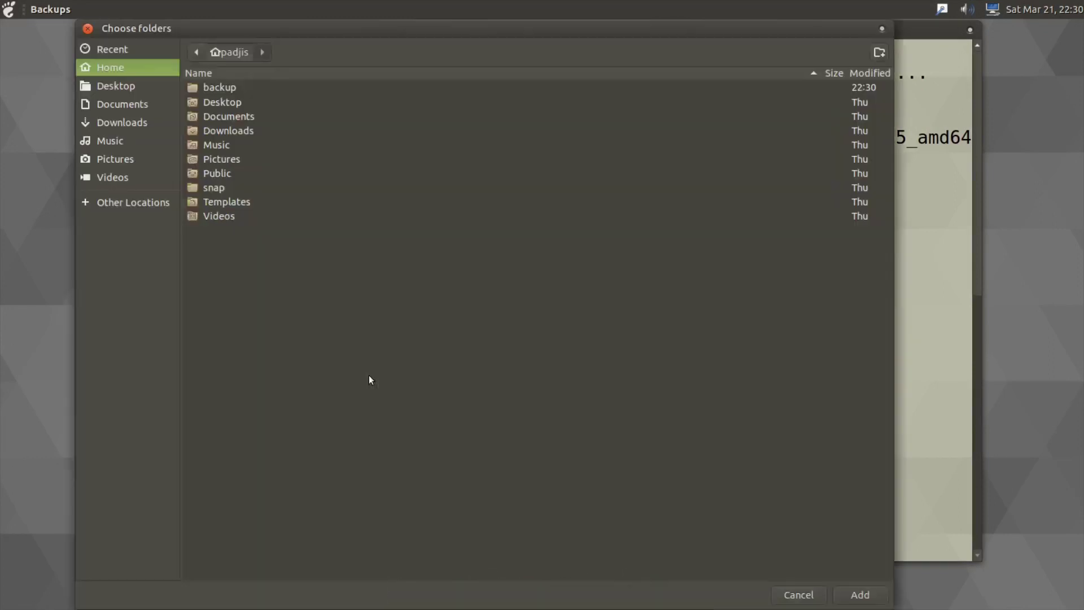
{"action": "left_click", "coordinate": [259, 90]}
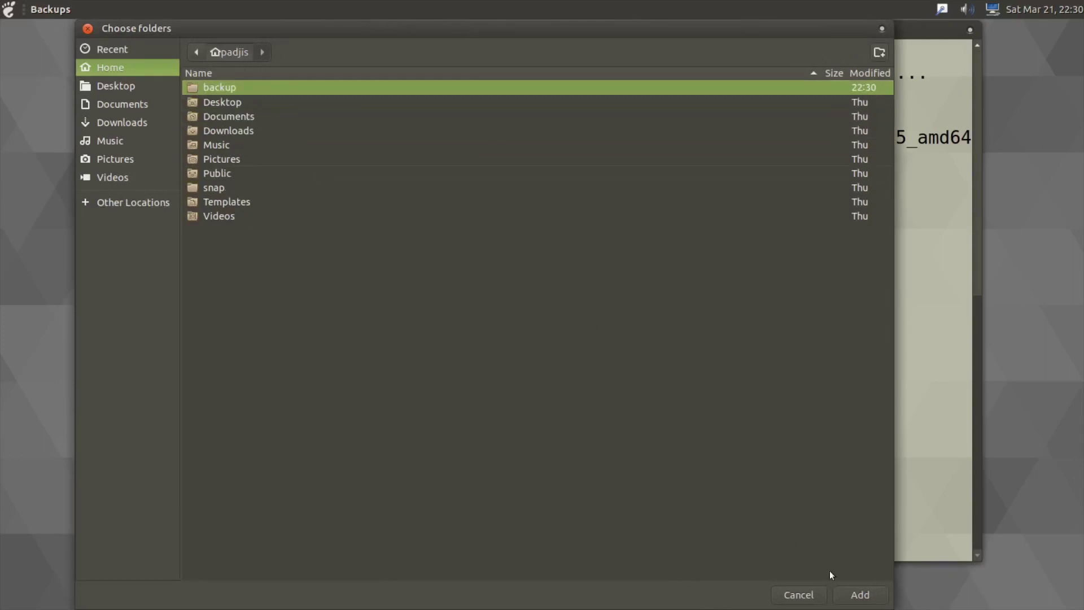
{"action": "left_click", "coordinate": [856, 594]}
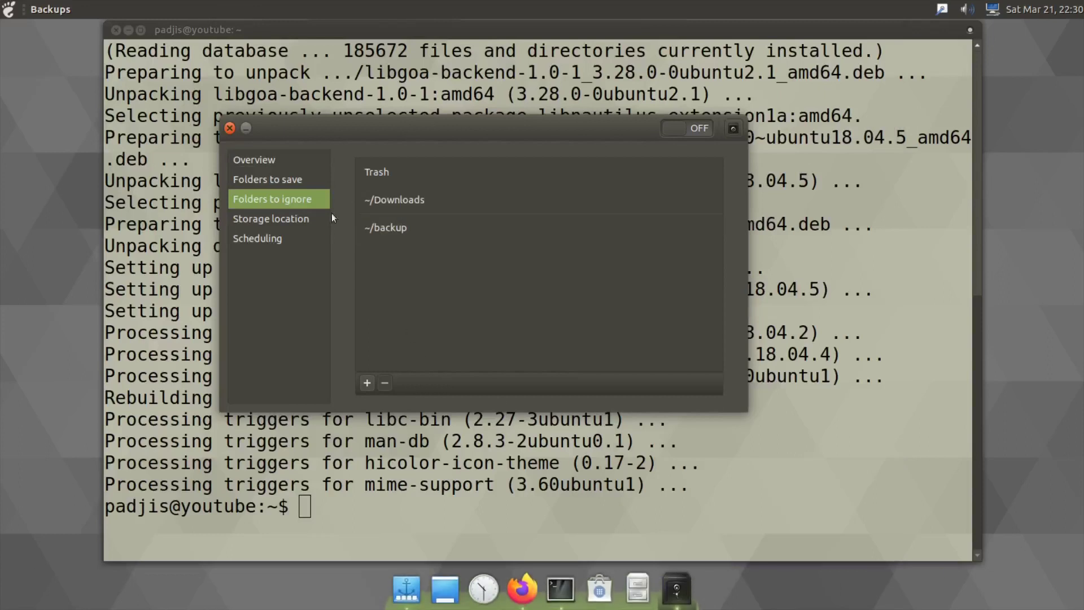
{"action": "left_click", "coordinate": [293, 218]}
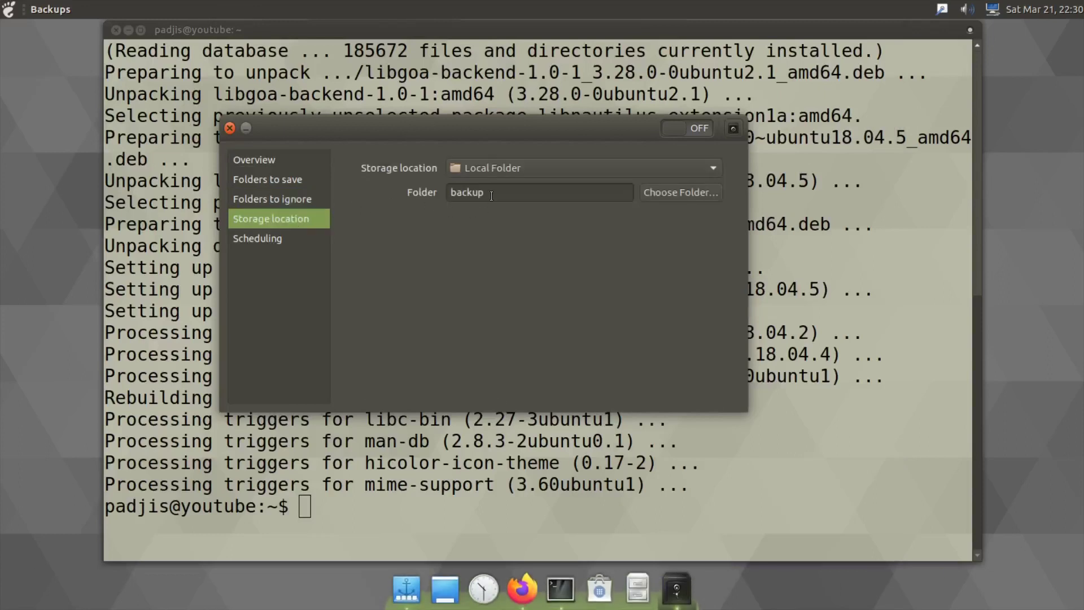
{"action": "left_click", "coordinate": [264, 197]}
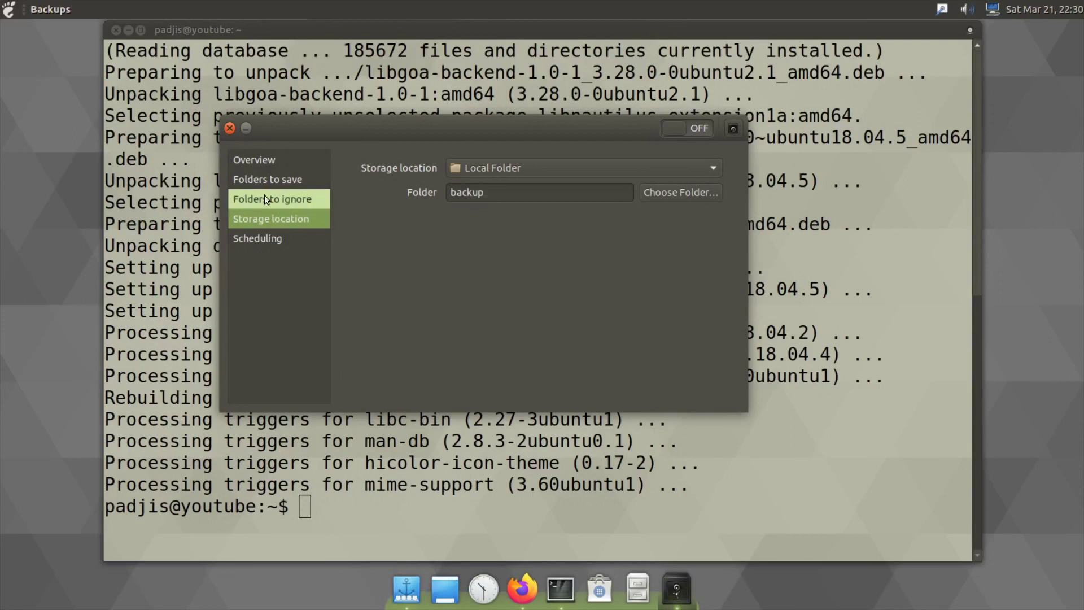
Turn on automatic backup in the scheduling settings, running every Day and keeping backups At least six months
{"action": "left_click", "coordinate": [296, 242]}
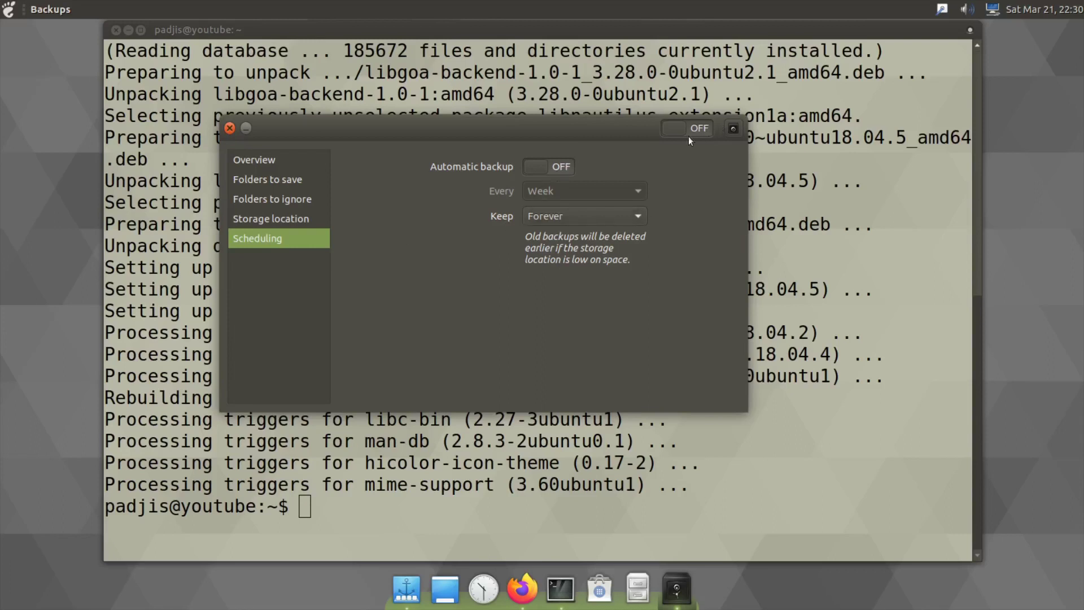
{"action": "left_click", "coordinate": [555, 166]}
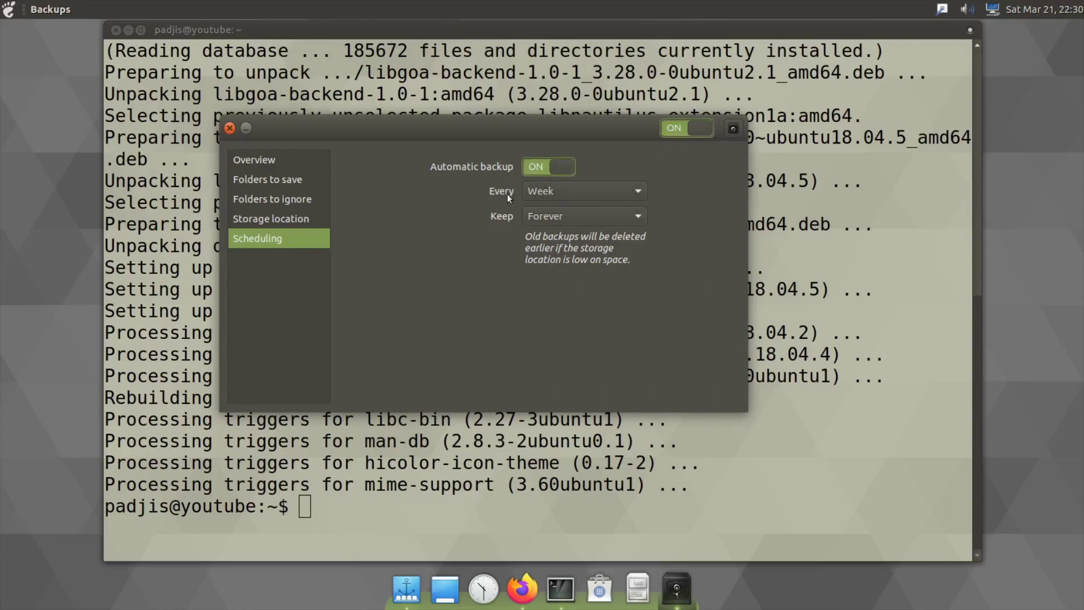
{"action": "left_click", "coordinate": [541, 194]}
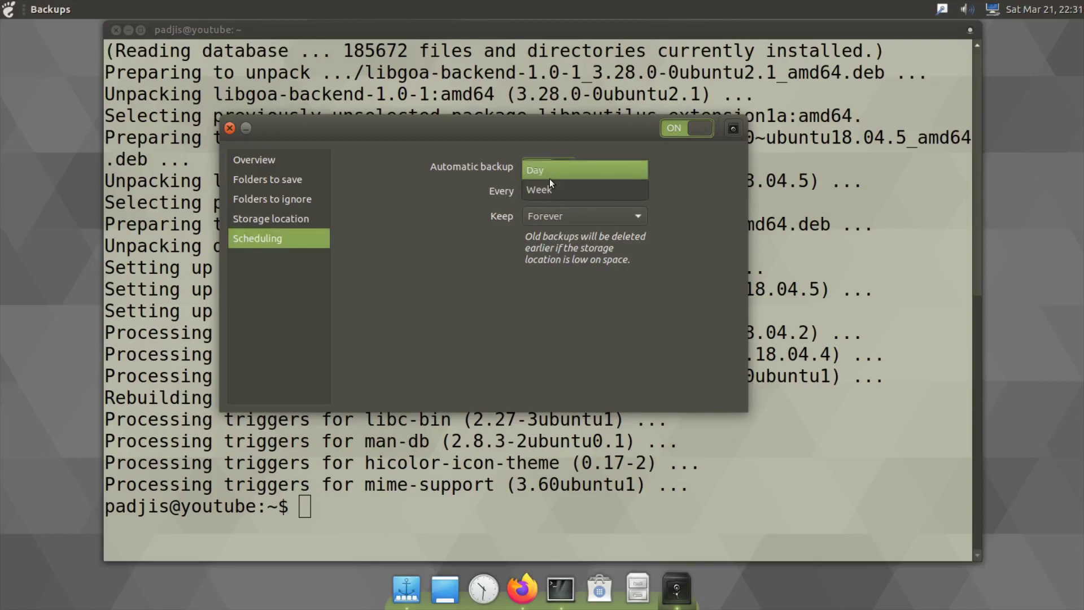
{"action": "left_click", "coordinate": [550, 179]}
{"action": "left_click", "coordinate": [548, 216]}
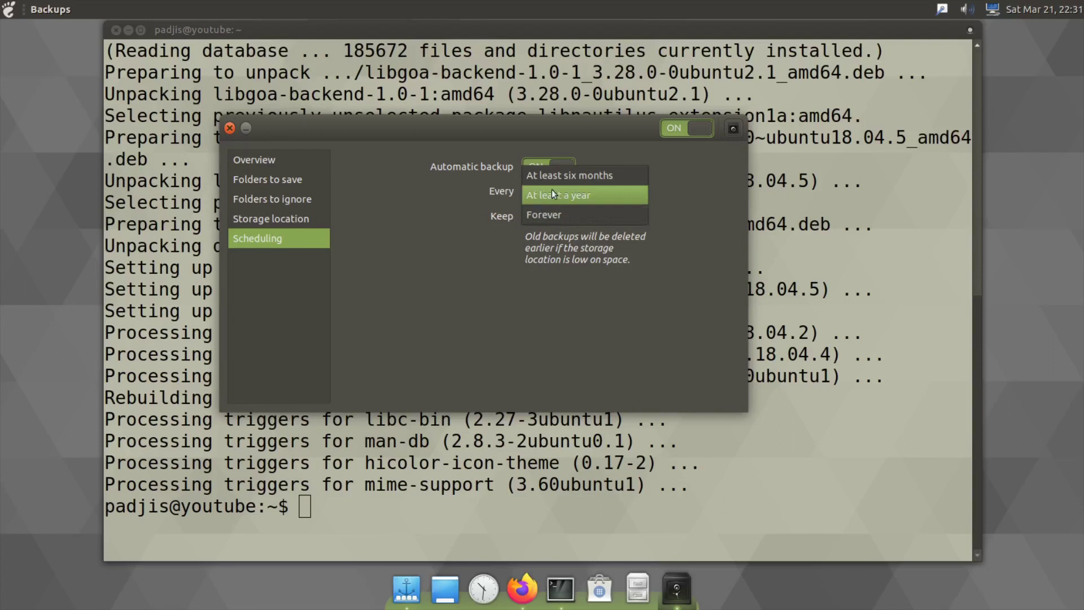
{"action": "left_click", "coordinate": [561, 178]}
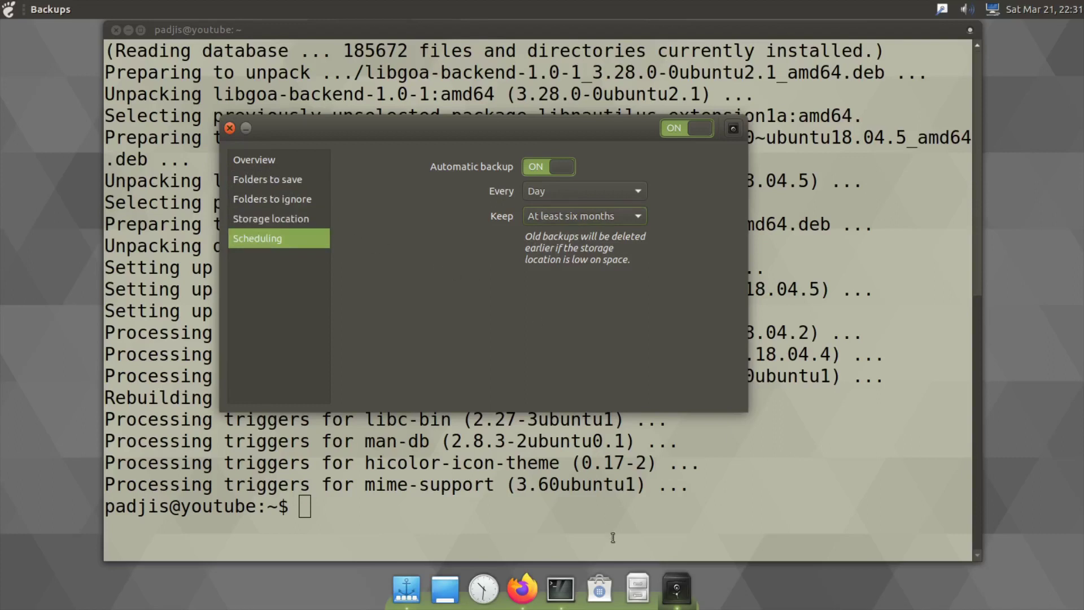
In the Caja file manager, create an empty file named empty_1.txt in the home directory's Documents folder
{"action": "left_click", "coordinate": [639, 585]}
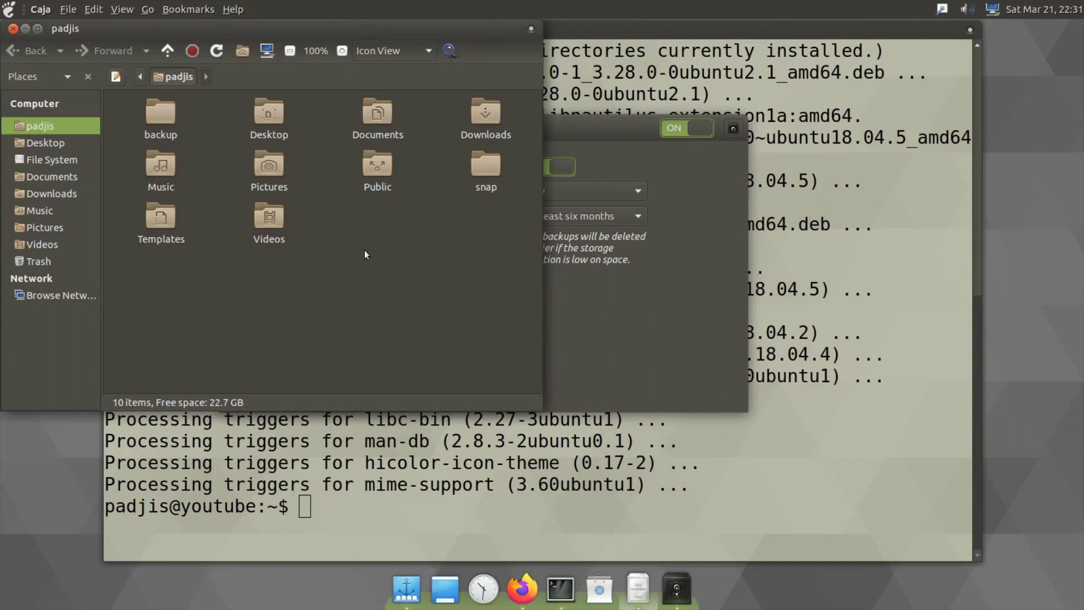
{"action": "double_click", "coordinate": [378, 132]}
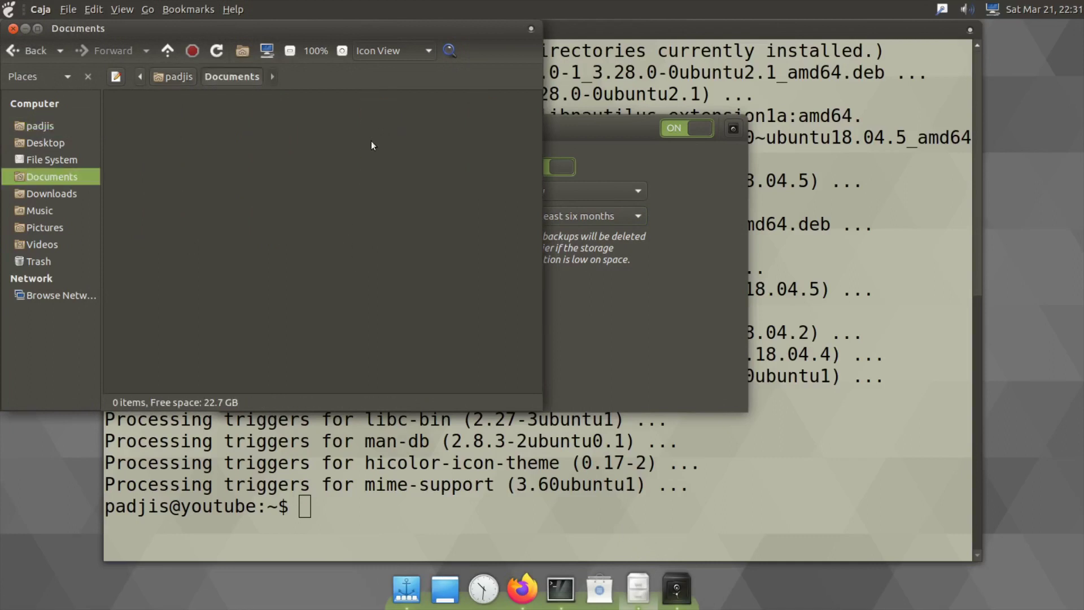
{"action": "right_click", "coordinate": [287, 154]}
{"action": "mouse_move", "coordinate": [332, 180]}
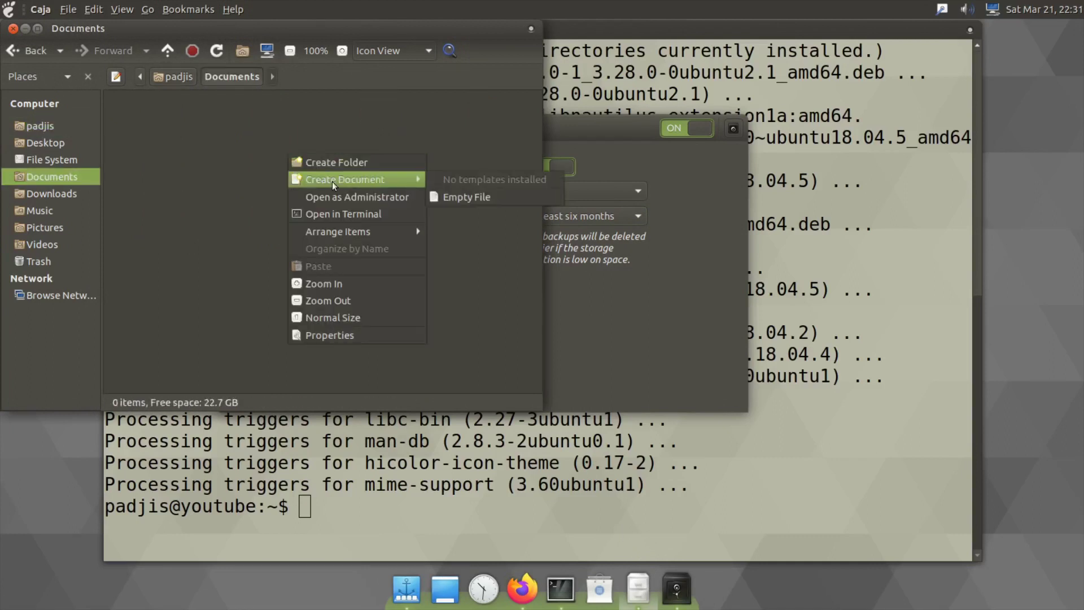
{"action": "left_click", "coordinate": [462, 197]}
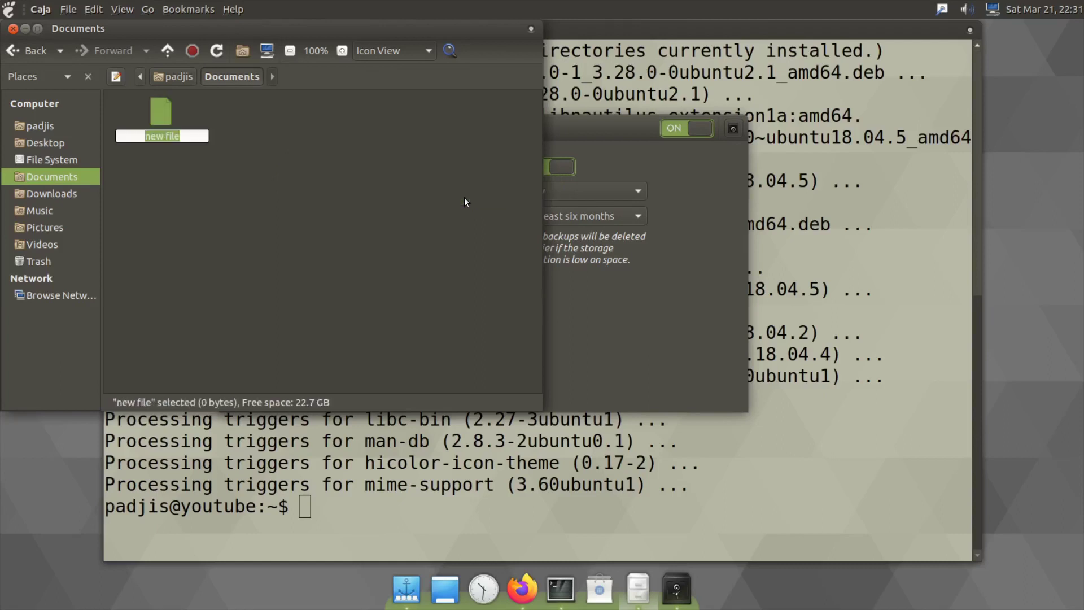
{"action": "type", "text": "empy"}
{"action": "key", "text": "BackSpace"}
{"action": "type", "text": "ty_1.txt"}
{"action": "key", "text": "Return"}
Open empty_1.txt in the text editor, fill it with a line of random text, save it and close both windows
{"action": "key", "text": "Return"}
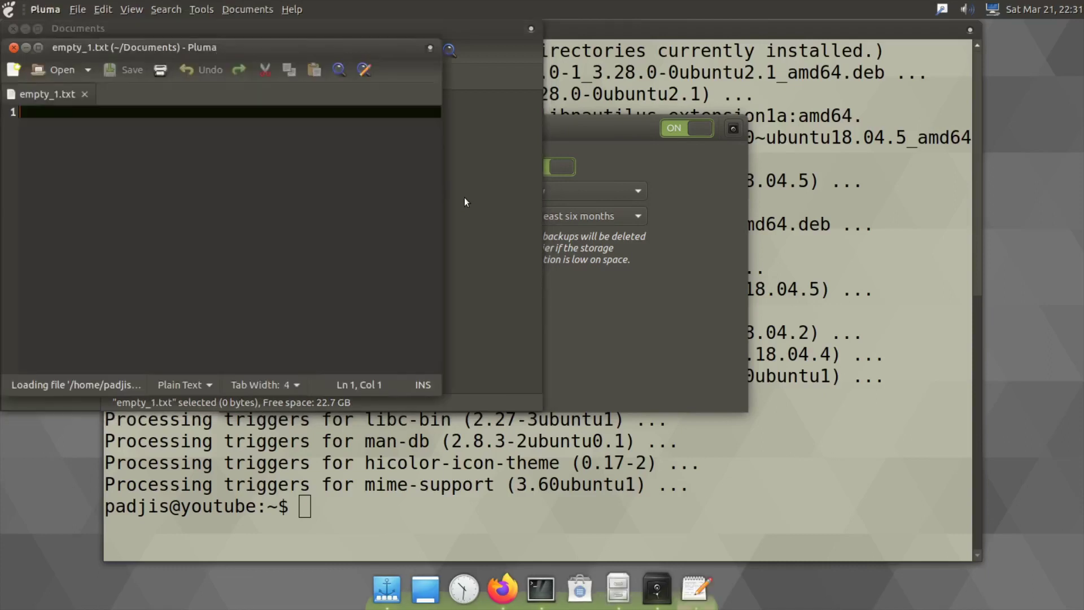
{"action": "type", "text": "foiehroi reofihoerihfoerihfoerhfoierhfoi"}
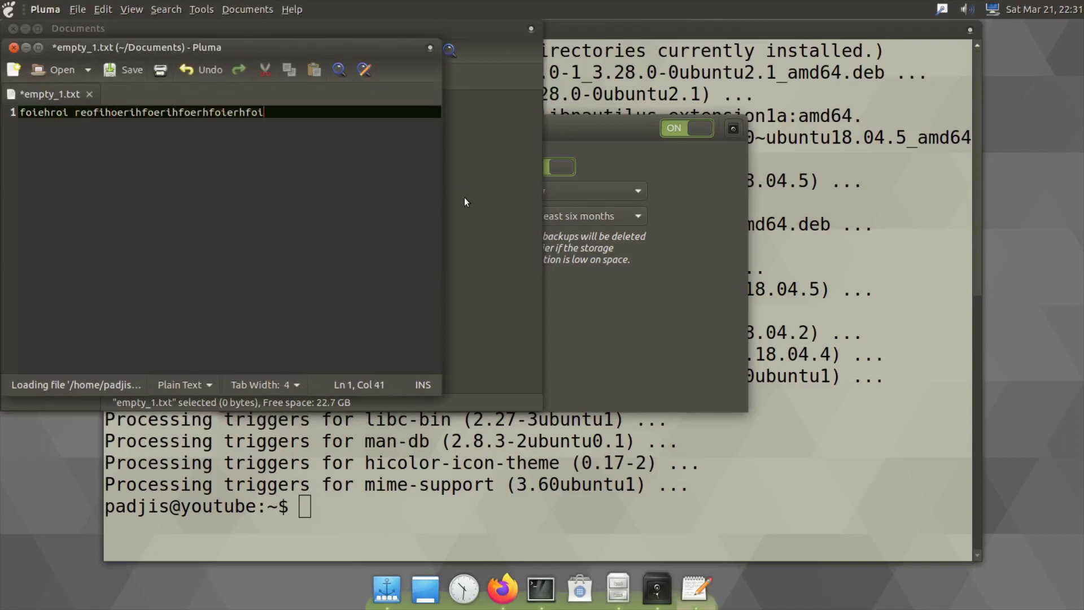
{"action": "key", "text": "ctrl+a"}
{"action": "key", "text": "ctrl+s"}
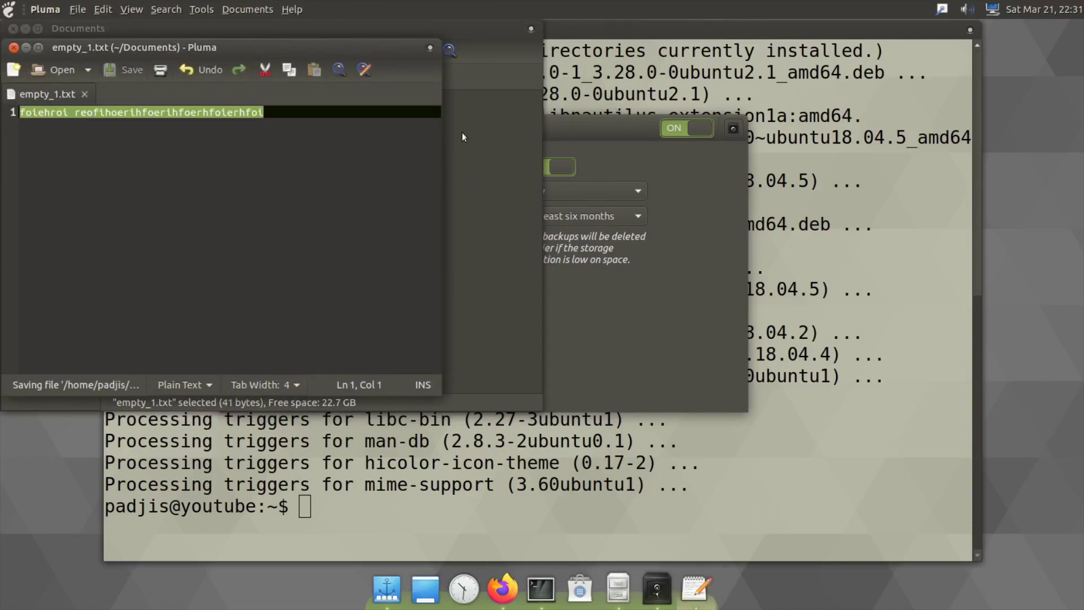
{"action": "left_click", "coordinate": [15, 48]}
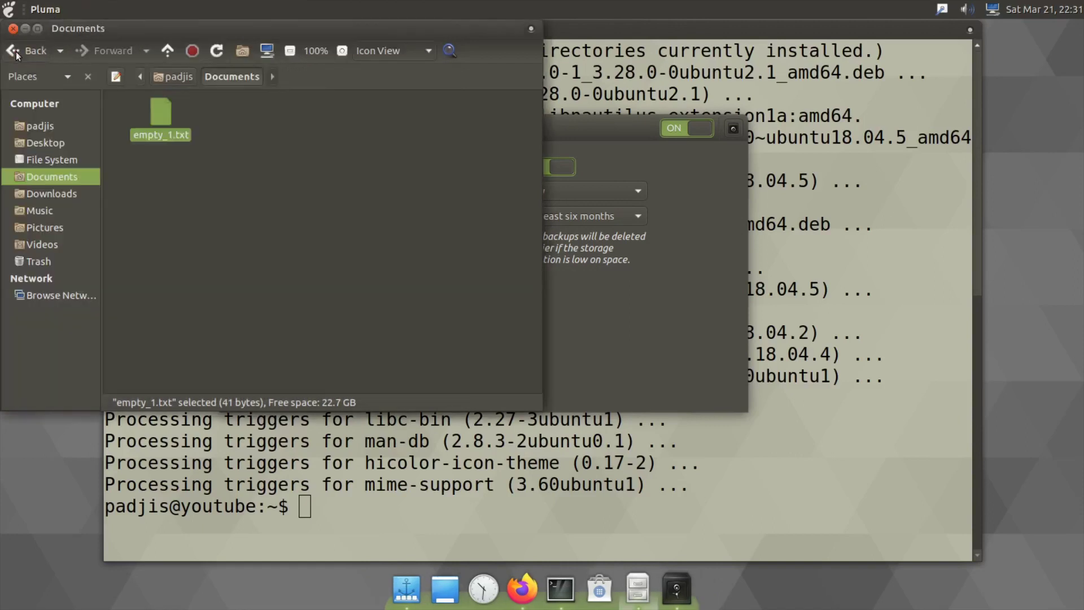
{"action": "left_click", "coordinate": [13, 28]}
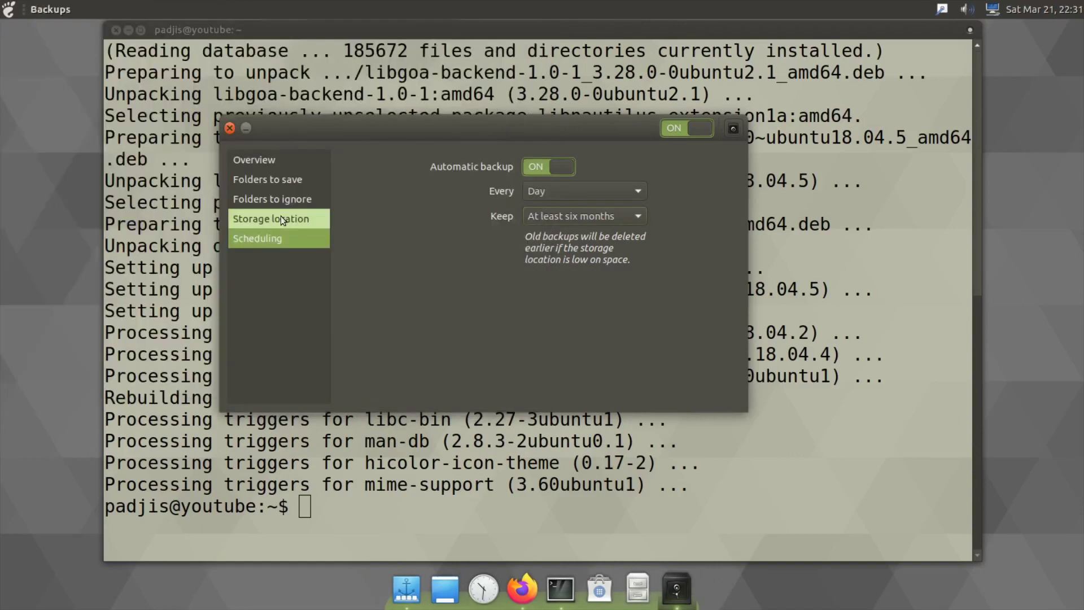
Start a backup from the Backups overview and install the required duplicity package, authenticating with the account password
{"action": "left_click", "coordinate": [281, 169]}
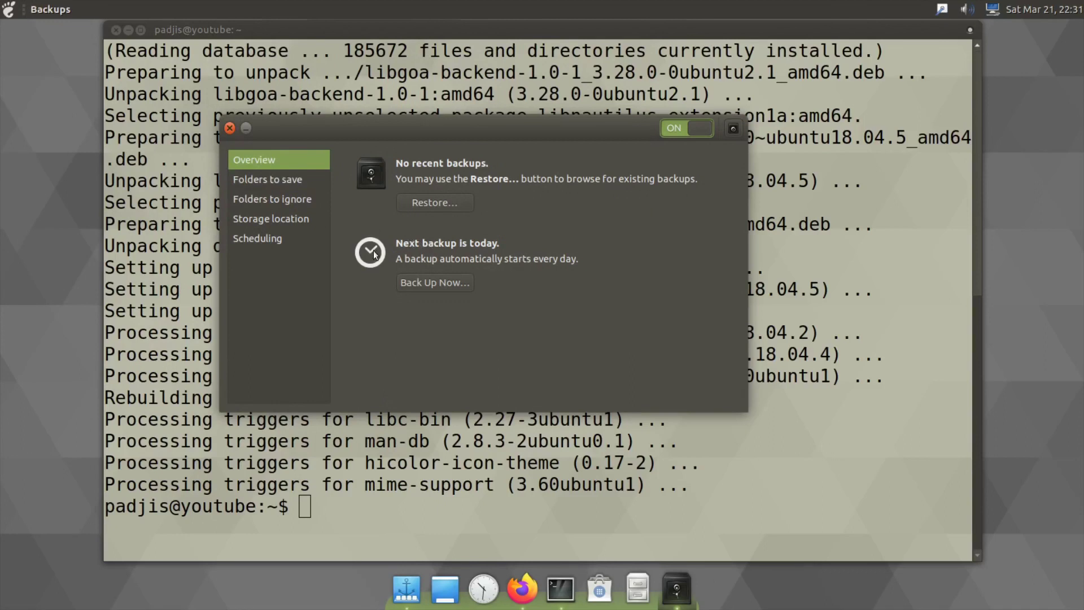
{"action": "left_click", "coordinate": [453, 282]}
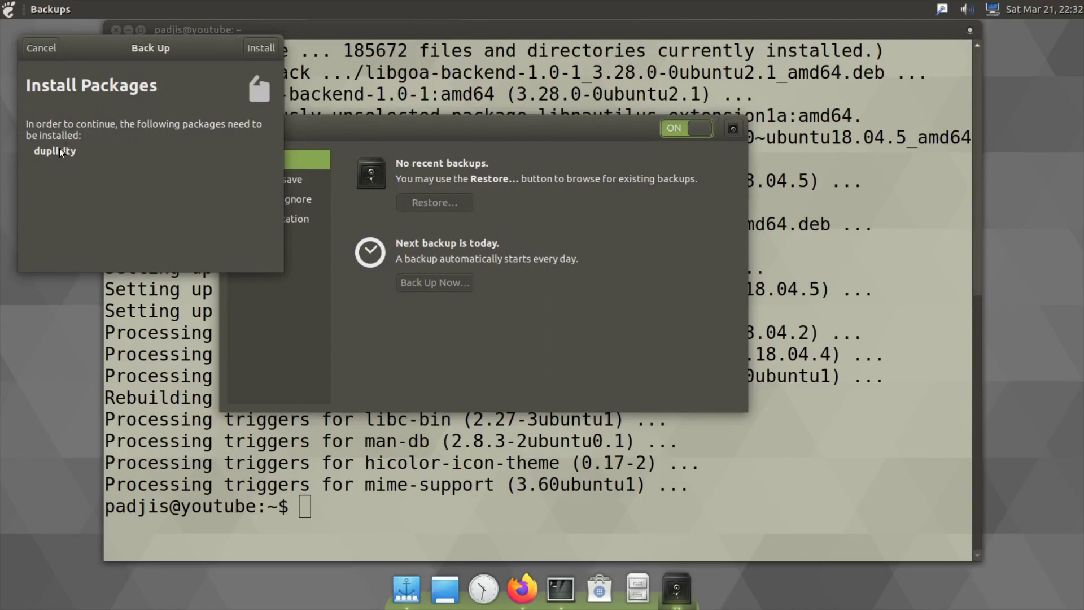
{"action": "left_click", "coordinate": [257, 49]}
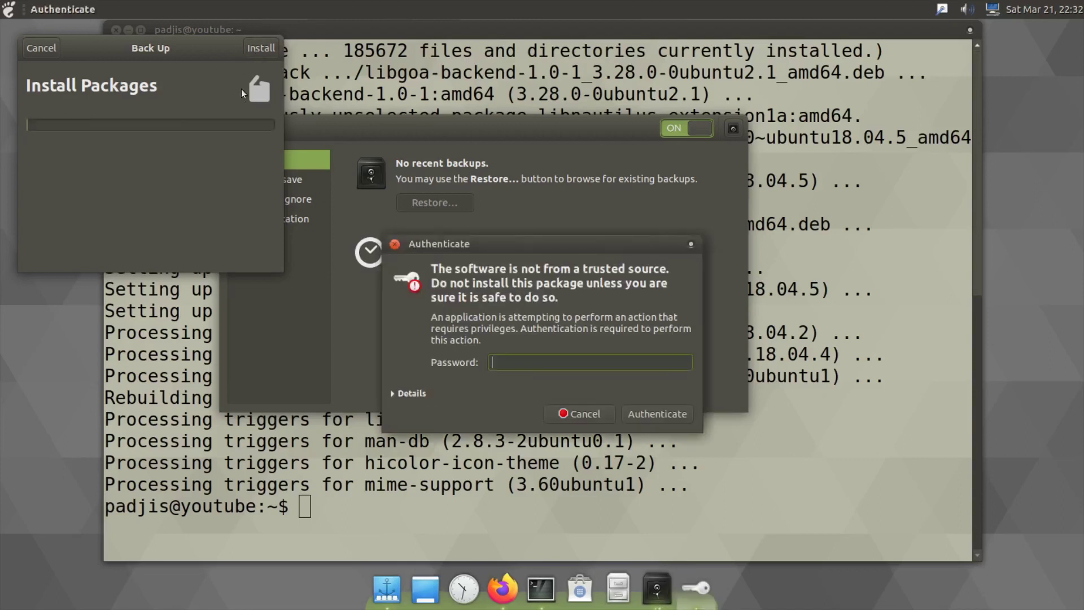
{"action": "type", "text": "*********"}
{"action": "key", "text": "Return"}
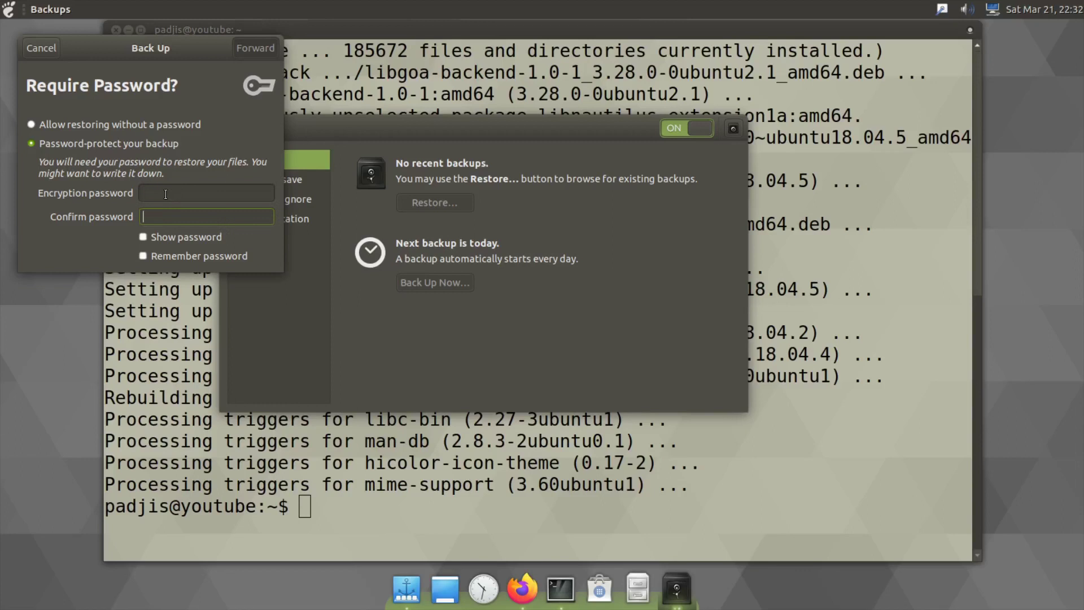
Allow restoring without a password, run the backup and dismiss its completion notification
{"action": "left_click", "coordinate": [145, 126]}
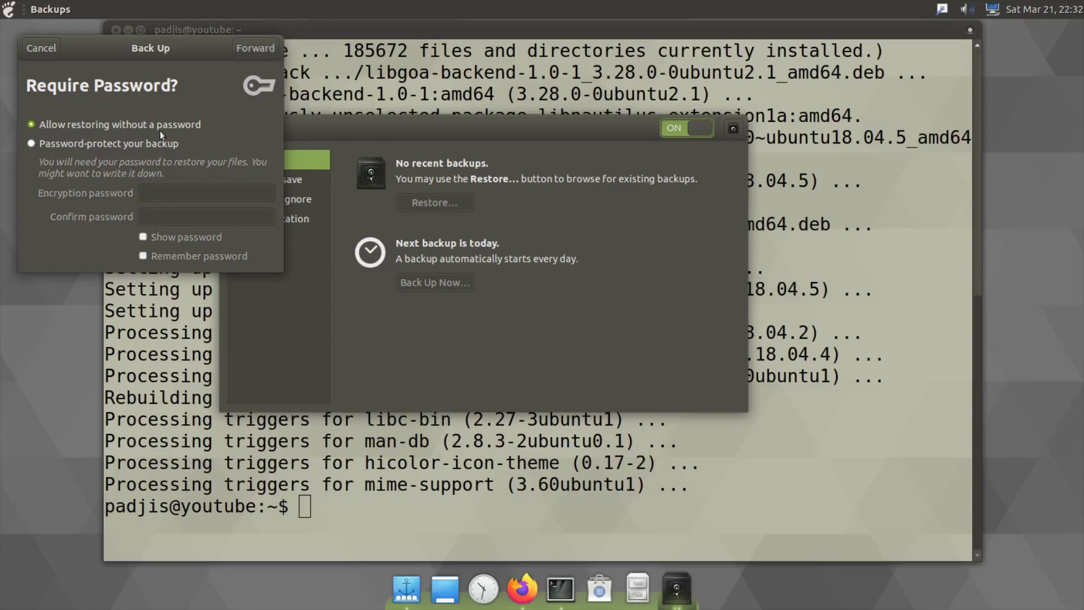
{"action": "left_click", "coordinate": [248, 49]}
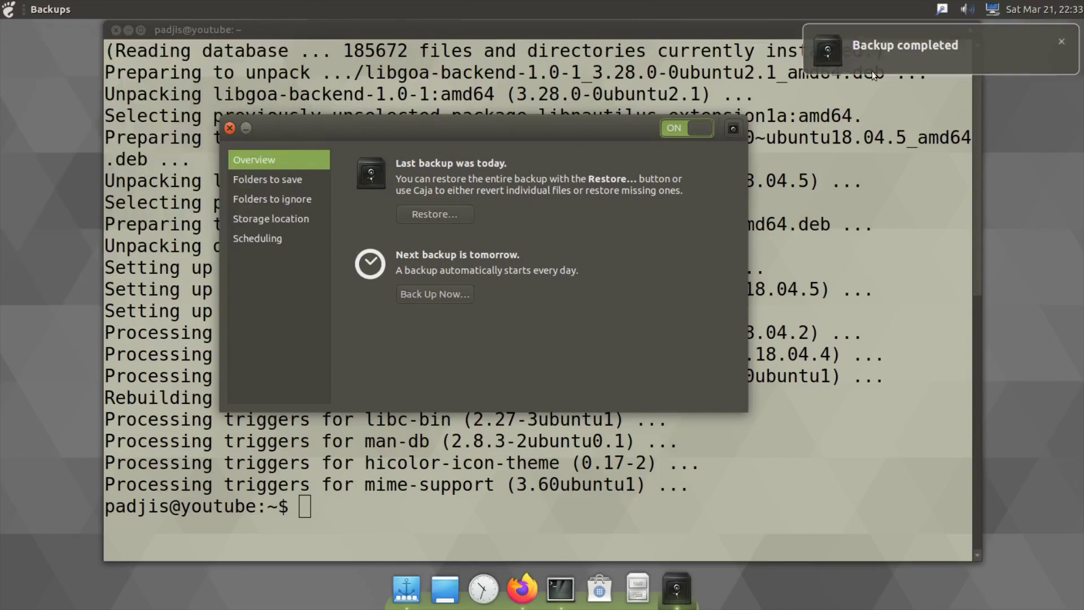
{"action": "left_click", "coordinate": [1060, 44]}
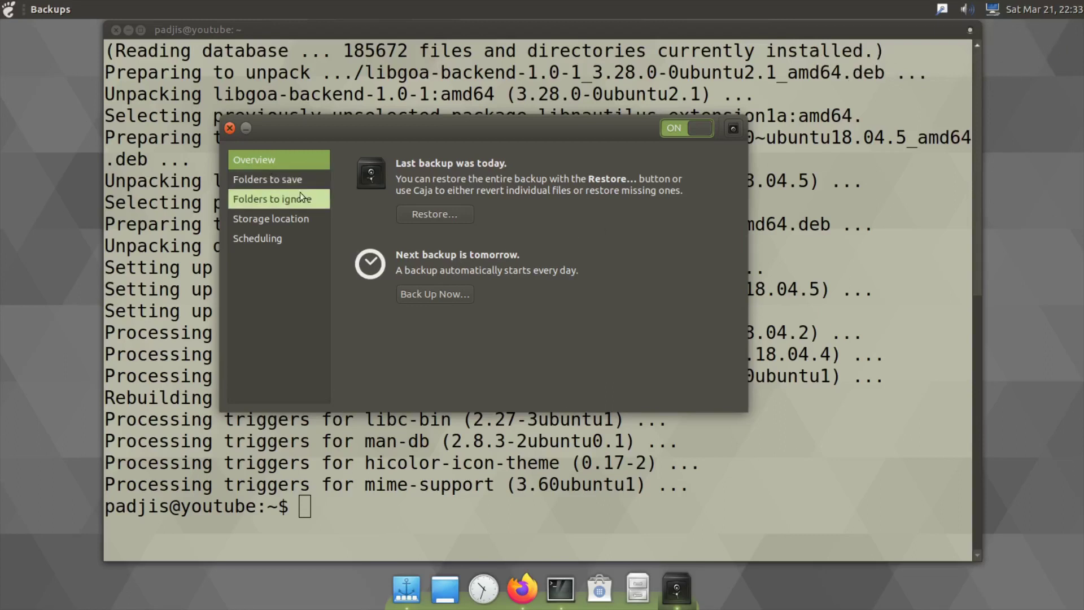
Start a restore from the local folder backup and proceed to the restore date selection
{"action": "left_click", "coordinate": [441, 221]}
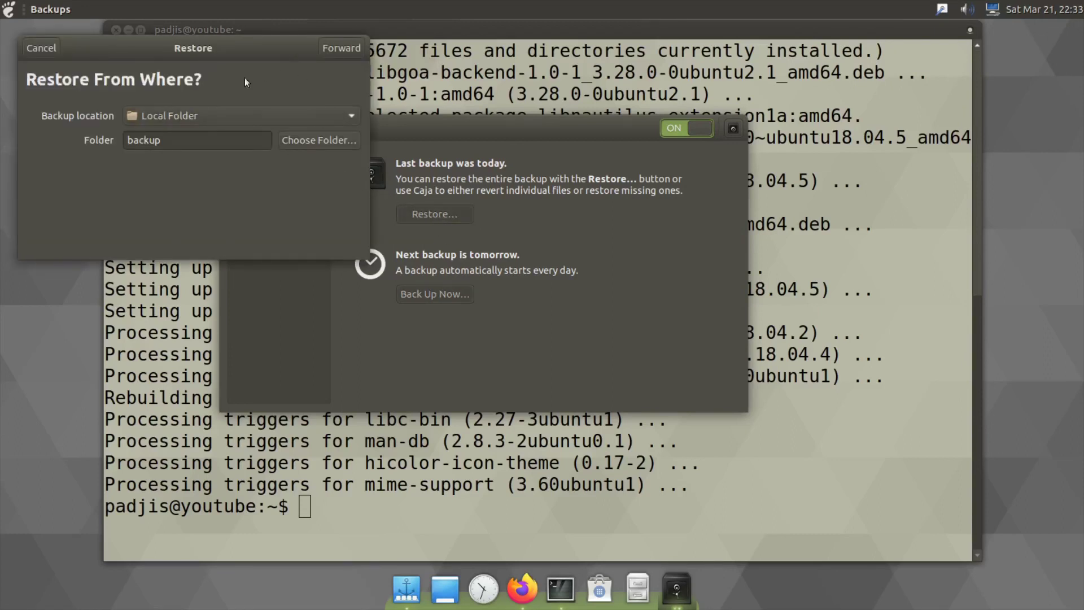
{"action": "left_click", "coordinate": [343, 48]}
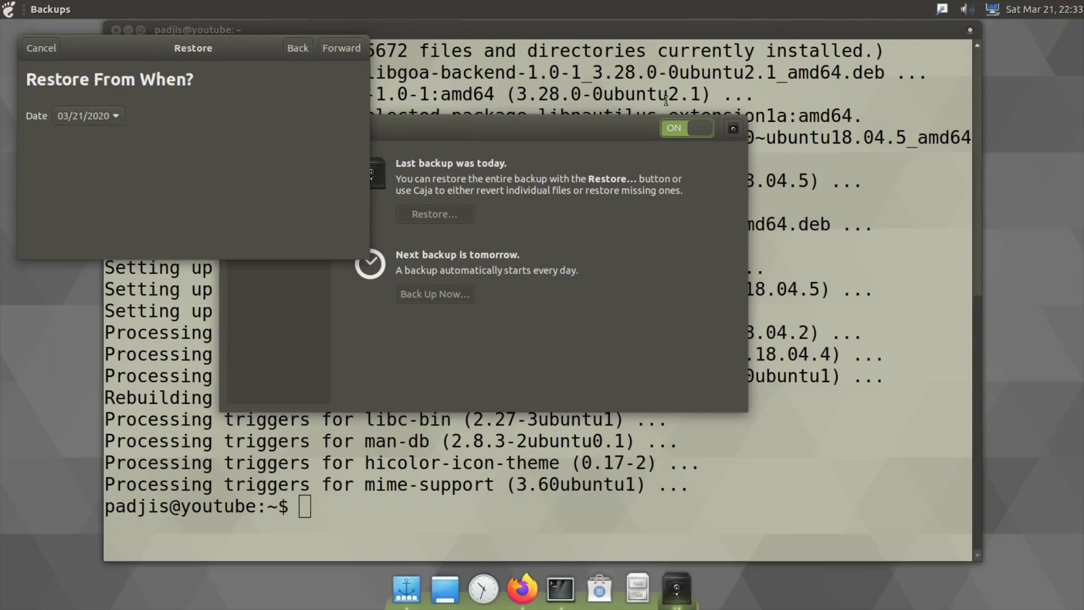
Delete empty_1.txt from Documents in the Caja file manager, and keep the emptied folder open beside the Restore dialog
{"action": "left_click", "coordinate": [632, 584]}
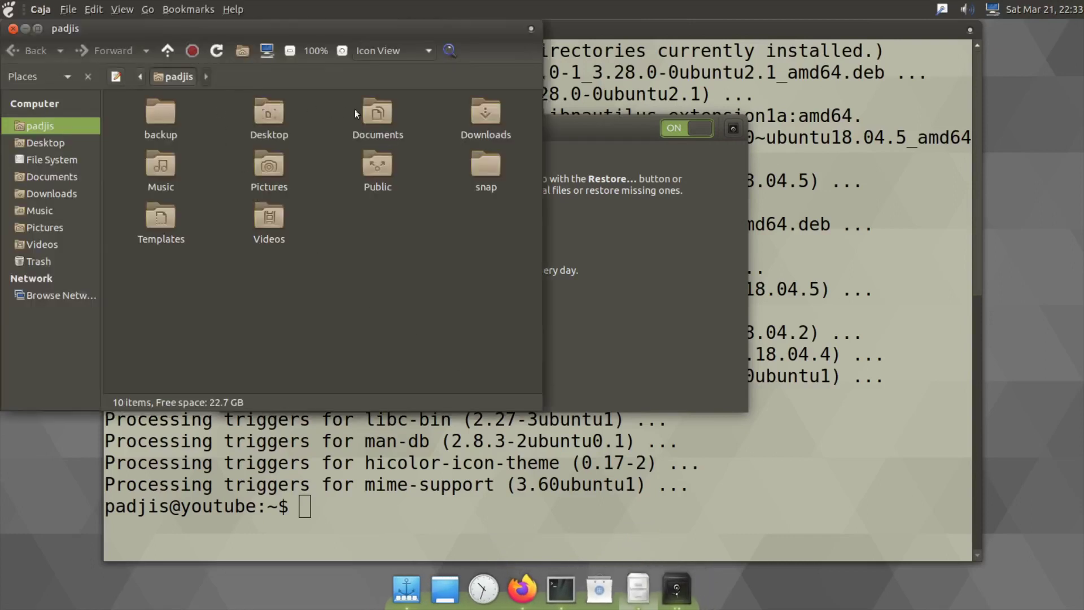
{"action": "double_click", "coordinate": [386, 113]}
{"action": "left_click", "coordinate": [162, 119]}
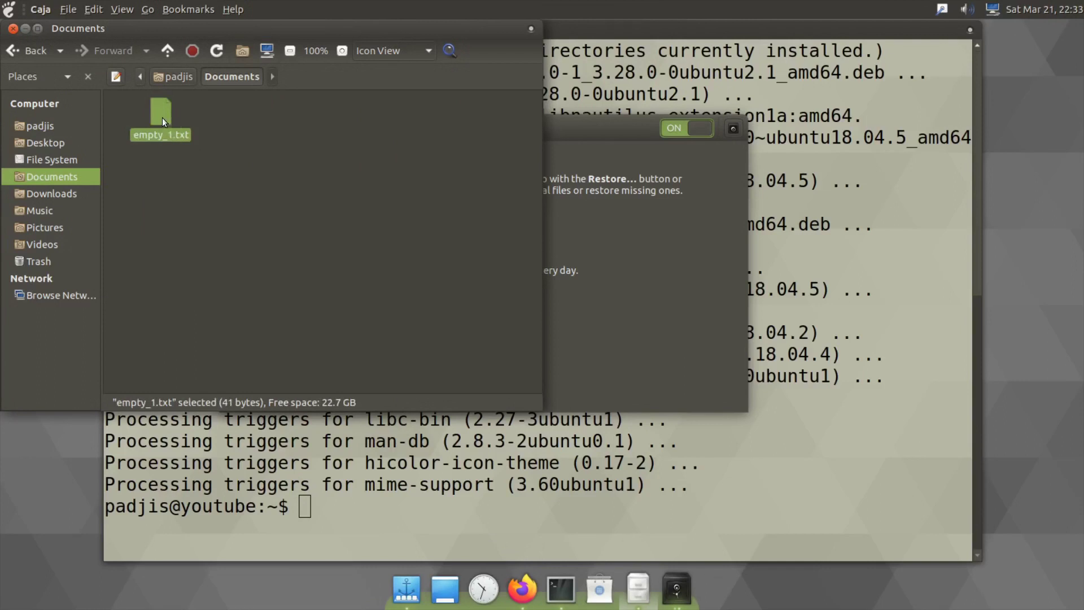
{"action": "key", "text": "Delete"}
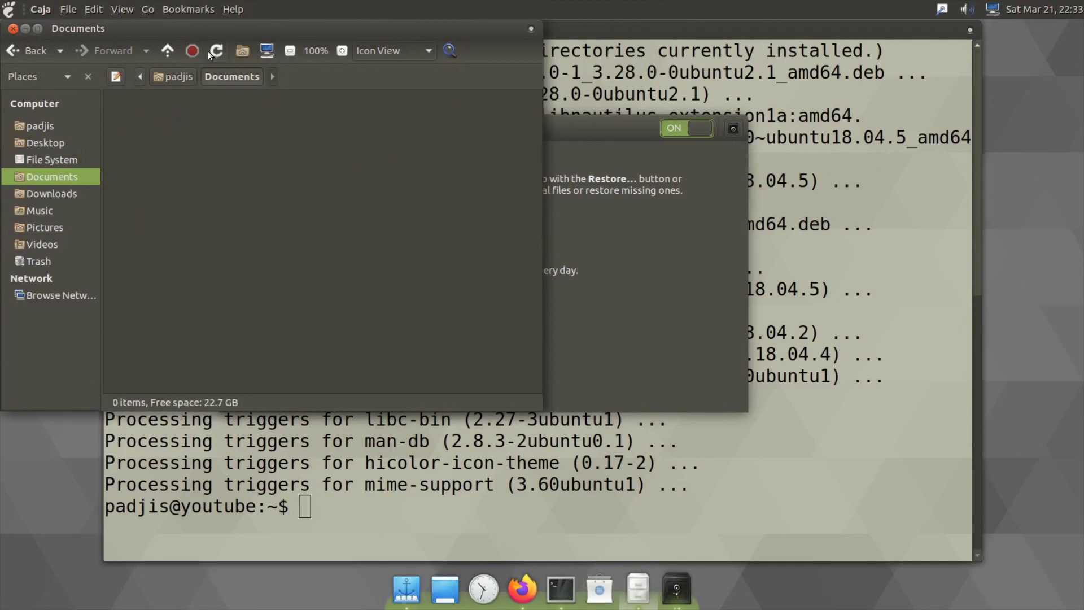
{"action": "left_click_drag", "start_coordinate": [222, 32], "coordinate": [675, 140]}
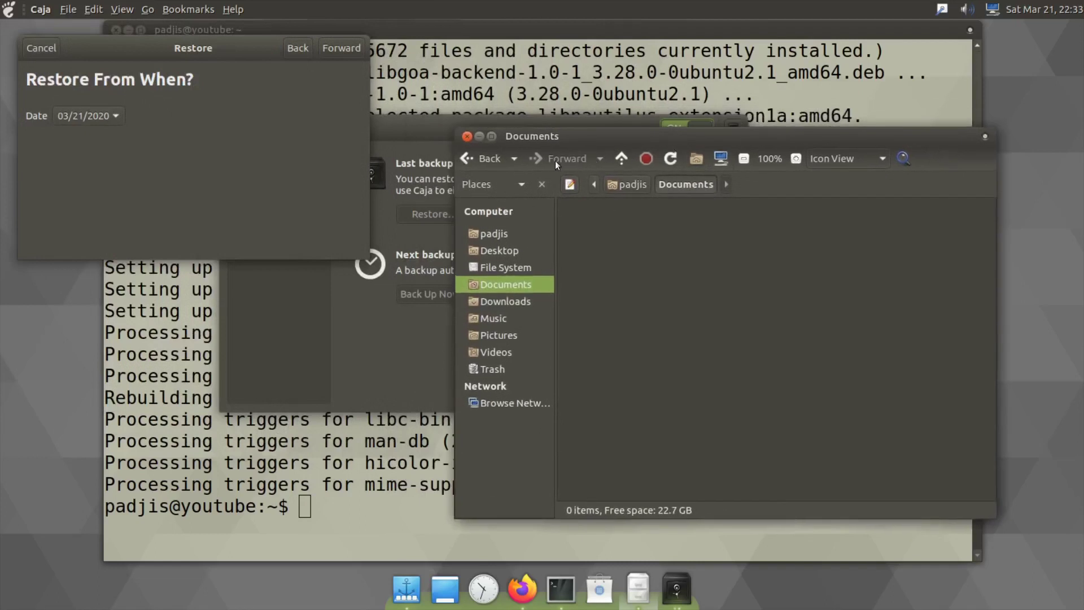
{"action": "left_click", "coordinate": [633, 186]}
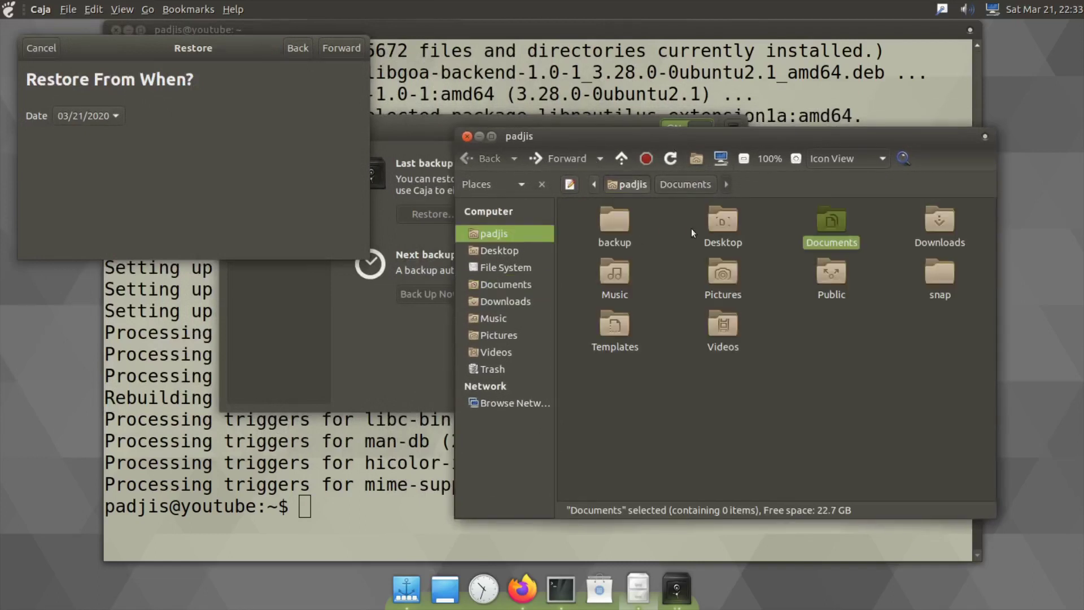
{"action": "double_click", "coordinate": [843, 226]}
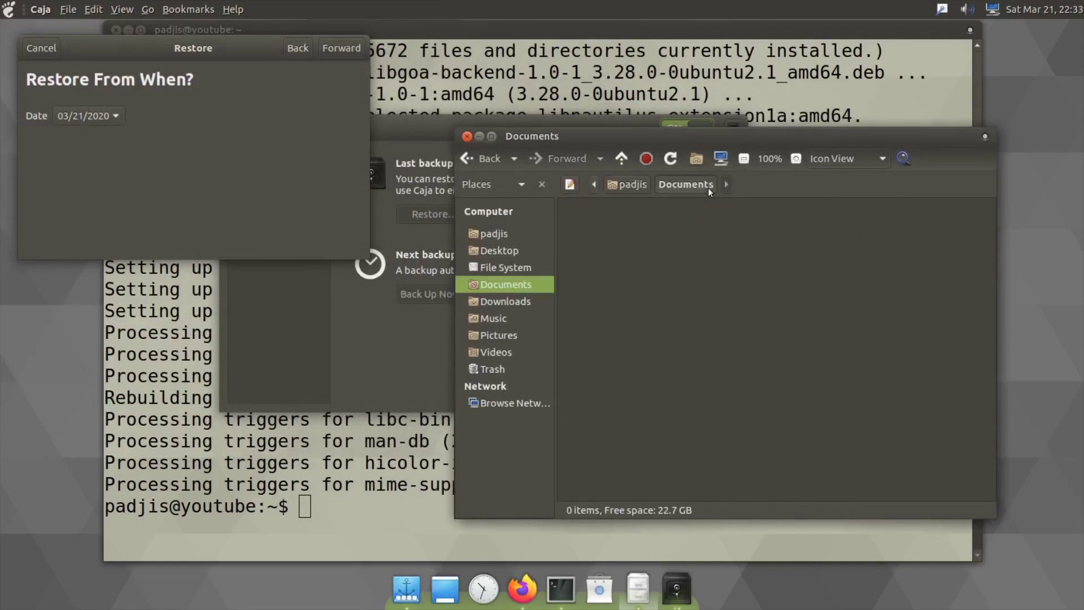
Restore the 03/21/2020 backup to the files' original locations, review the list of unrestored files and close the Restore dialog
{"action": "left_click_drag", "start_coordinate": [734, 111], "coordinate": [756, 73]}
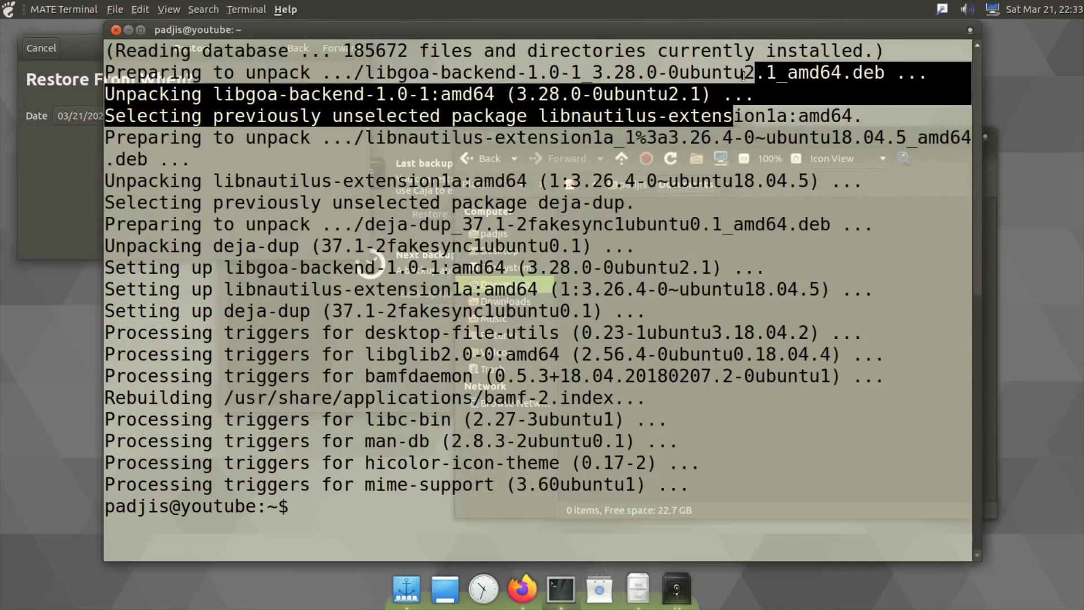
{"action": "left_click", "coordinate": [89, 151]}
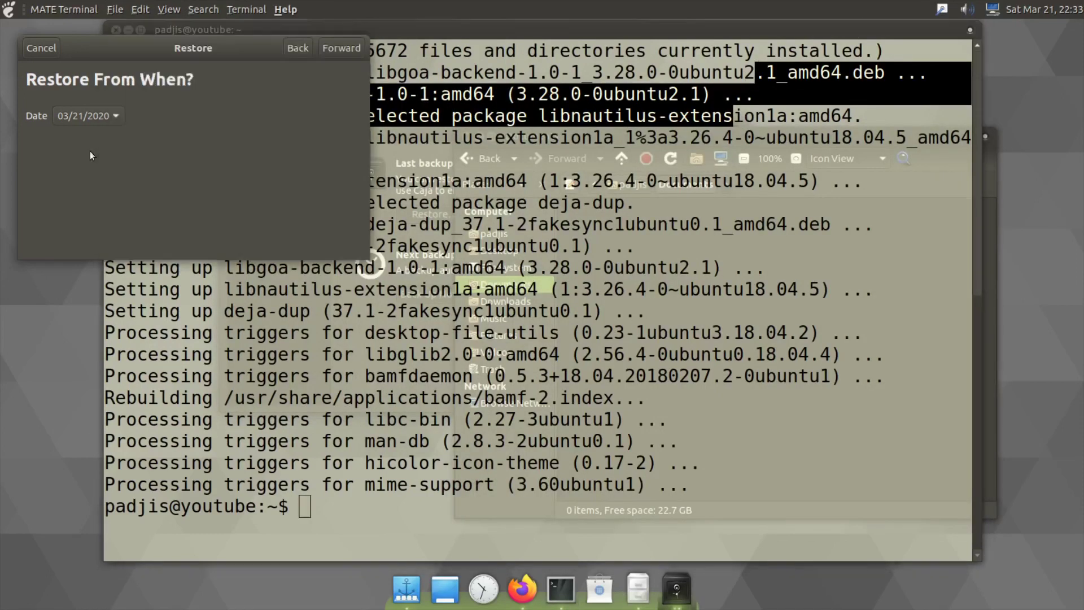
{"action": "left_click", "coordinate": [349, 49]}
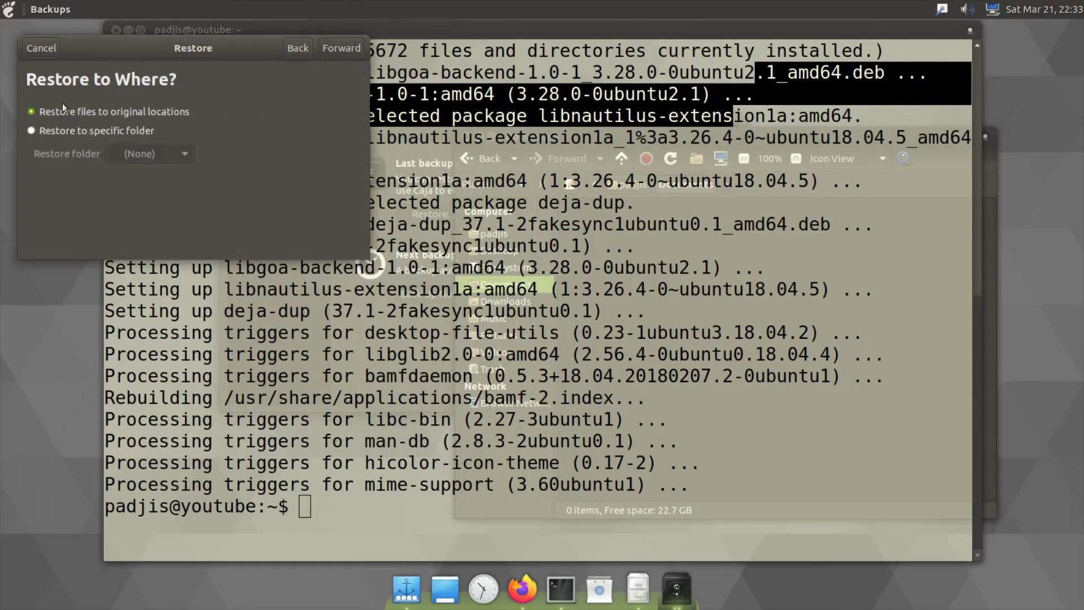
{"action": "left_click", "coordinate": [361, 50]}
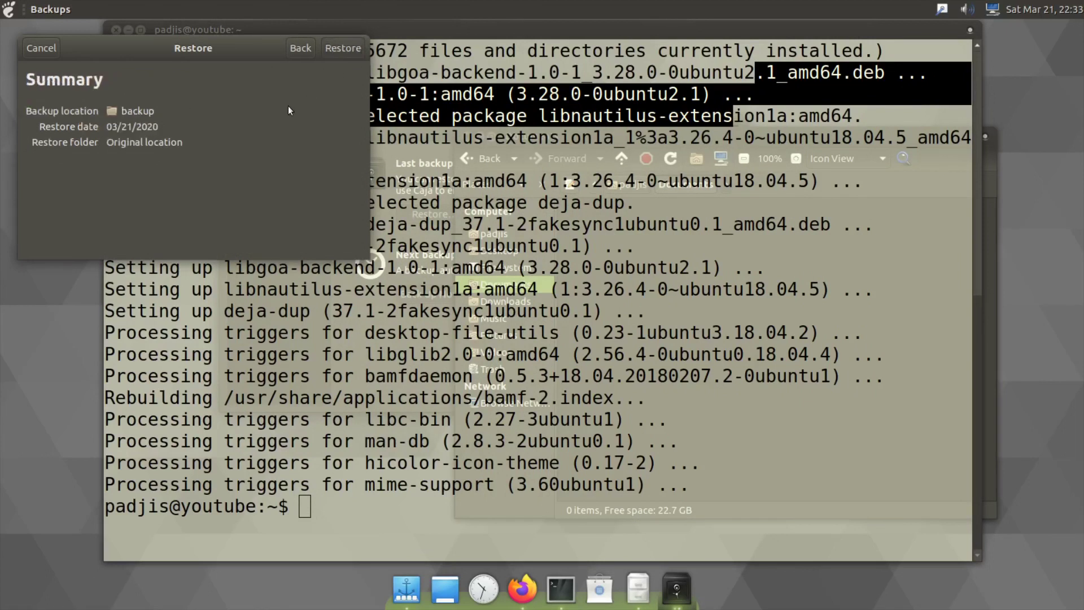
{"action": "left_click", "coordinate": [350, 48]}
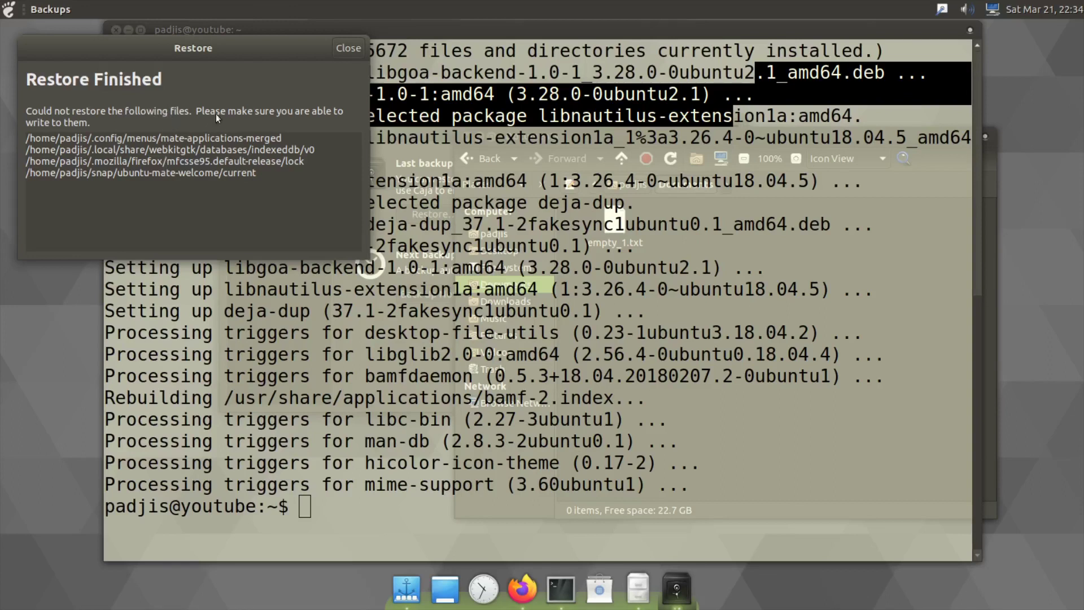
{"action": "left_click_drag", "start_coordinate": [261, 173], "coordinate": [252, 111]}
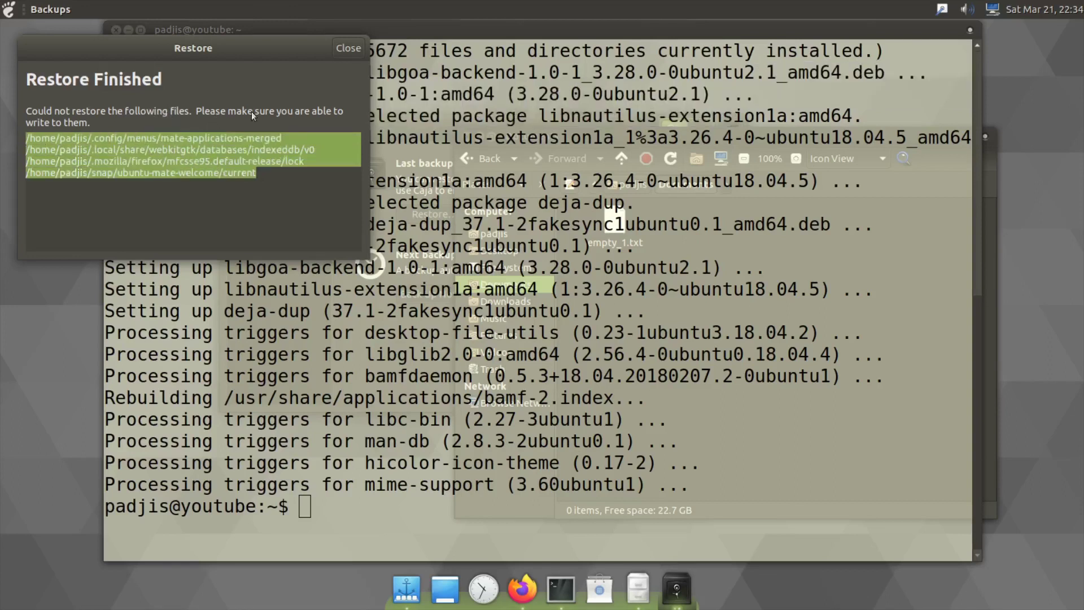
{"action": "left_click", "coordinate": [348, 50]}
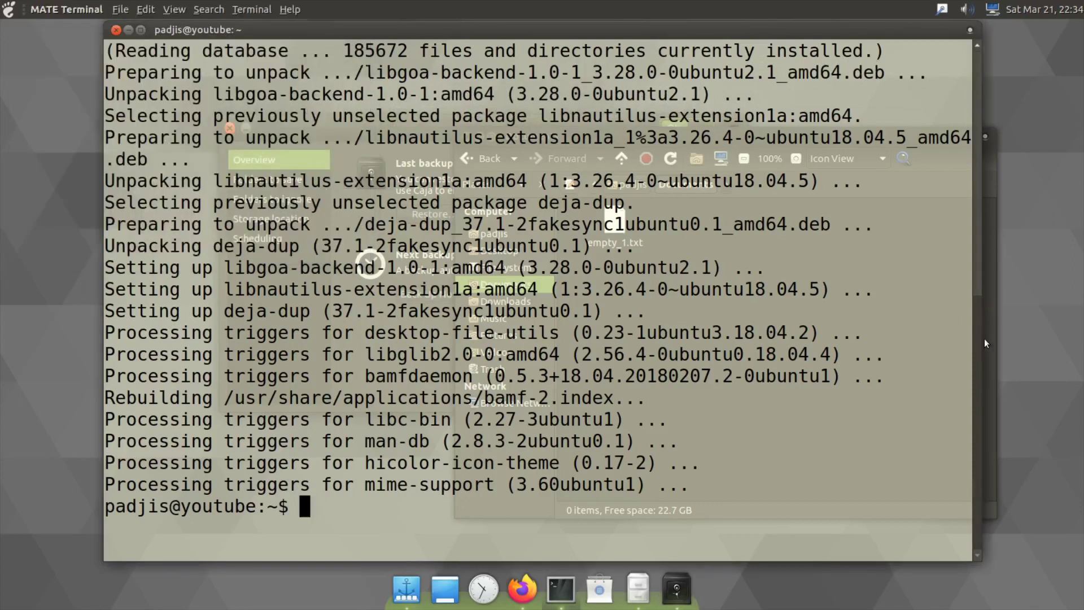
Open empty_1.txt from the Documents folder in Caja to check its contents, and close the text editor
{"action": "left_click", "coordinate": [984, 338]}
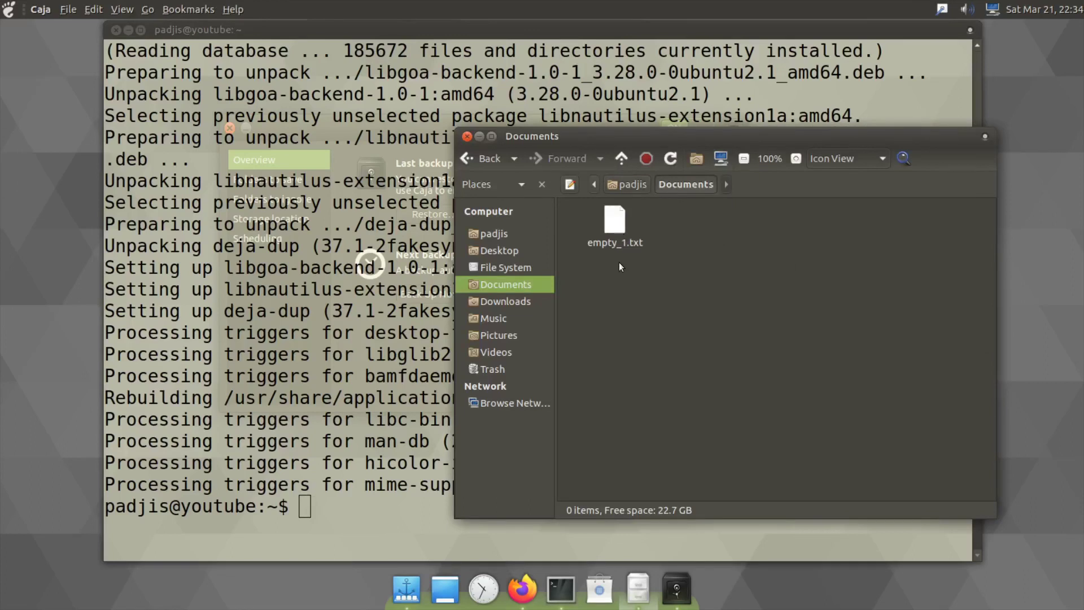
{"action": "double_click", "coordinate": [619, 247]}
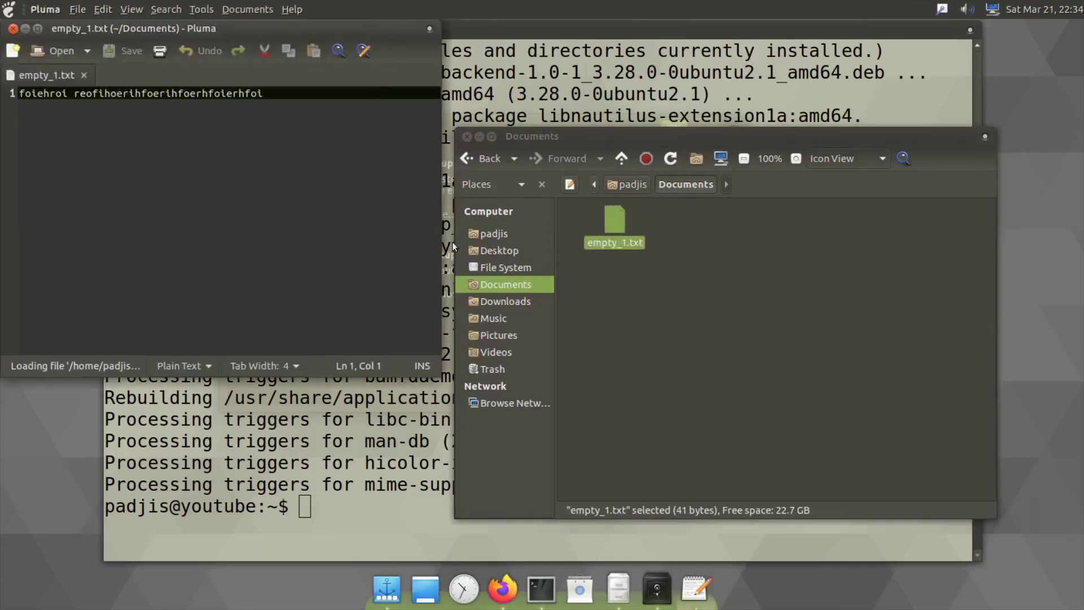
{"action": "left_click", "coordinate": [12, 30]}
Open the backup folder in the home directory and examine the duplicity manifest, difftar and signature files stored there
{"action": "left_click", "coordinate": [634, 188]}
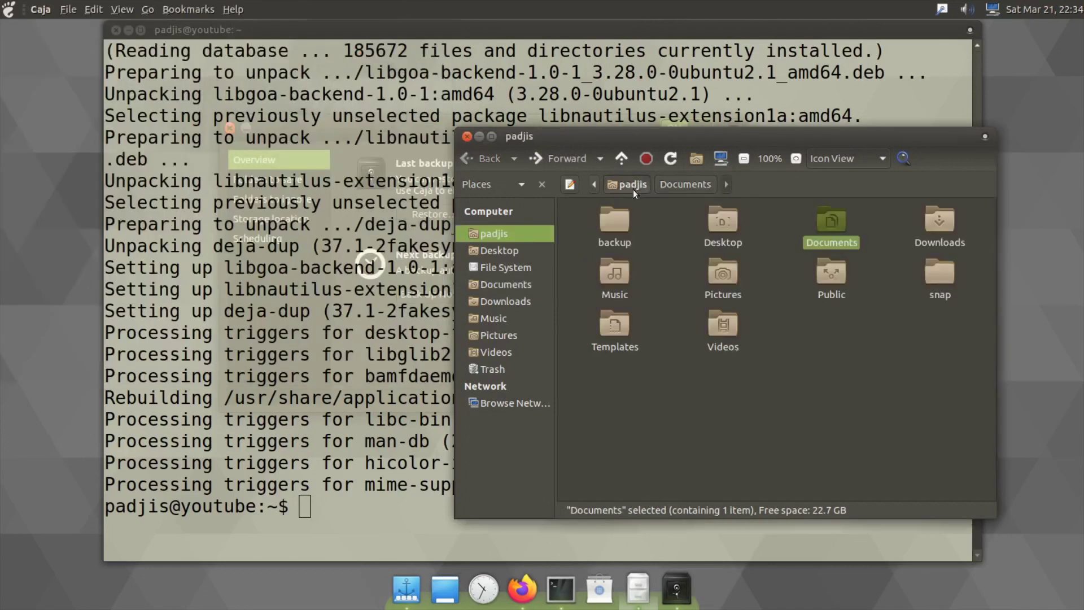
{"action": "double_click", "coordinate": [604, 219]}
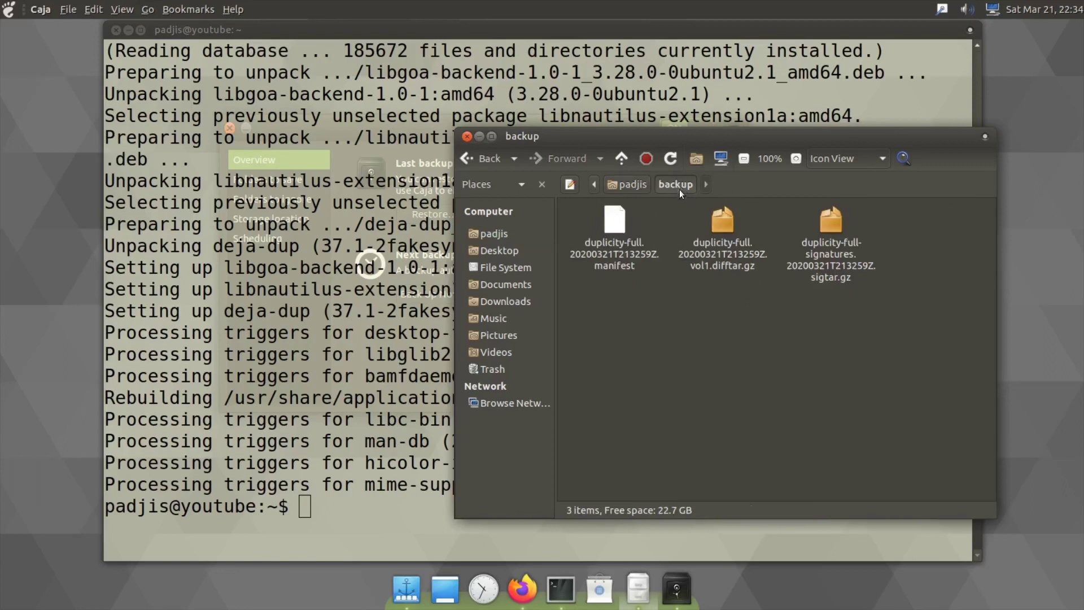
{"action": "left_click_drag", "start_coordinate": [889, 327], "coordinate": [624, 245]}
{"action": "left_click", "coordinate": [670, 351]}
{"action": "left_click_drag", "start_coordinate": [893, 324], "coordinate": [625, 236]}
{"action": "left_click_drag", "start_coordinate": [910, 337], "coordinate": [599, 207]}
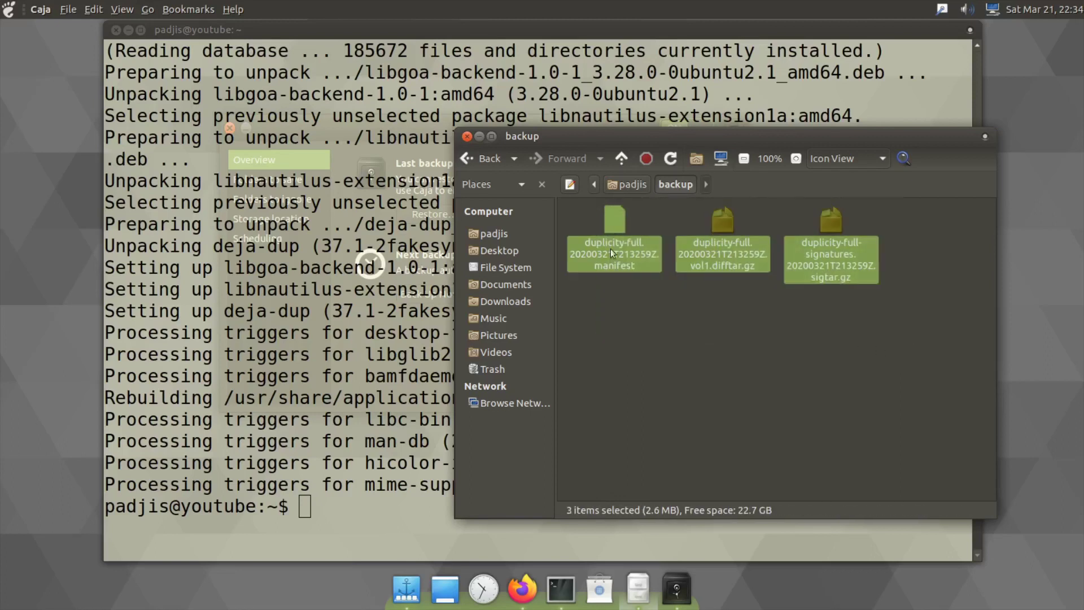
{"action": "left_click", "coordinate": [898, 335]}
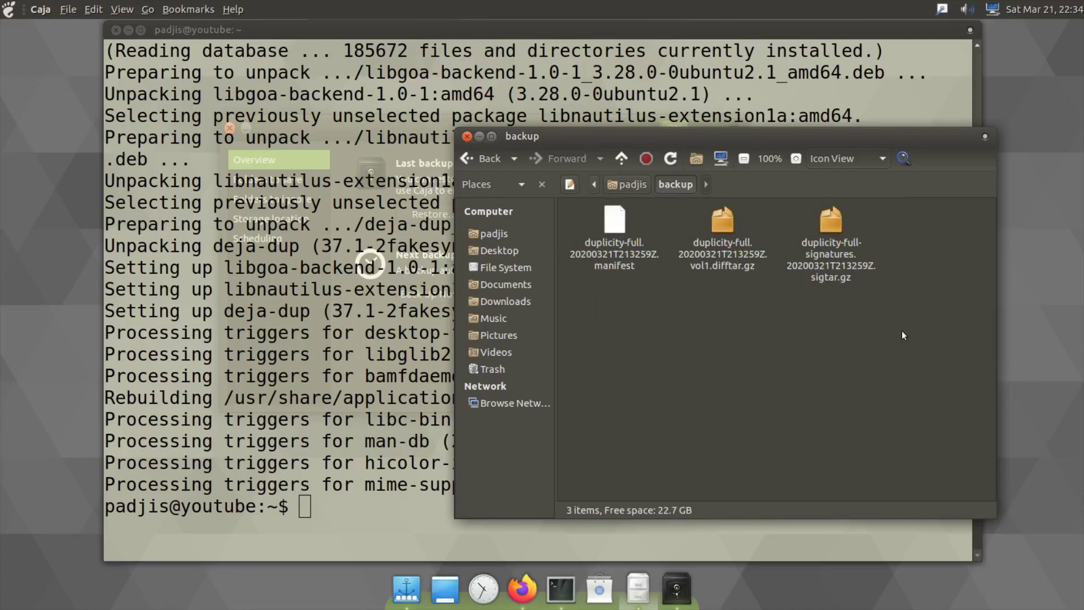